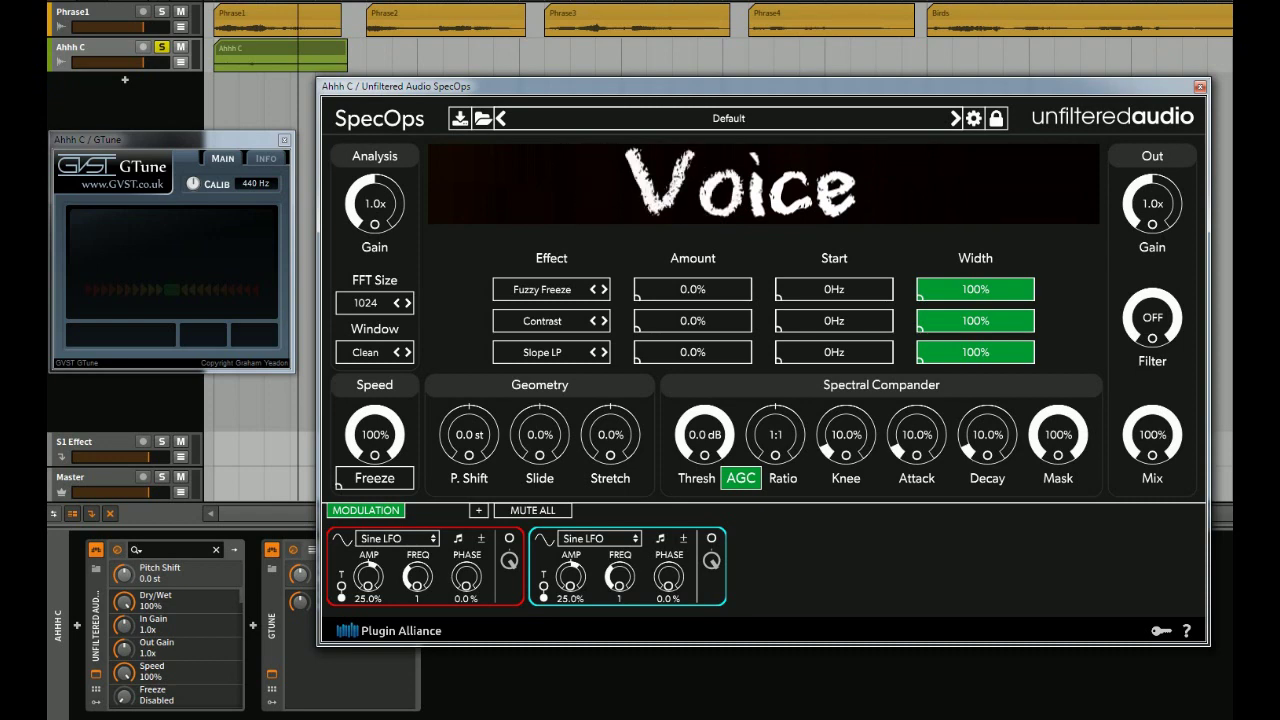
# - Set the FFT size to 8192, leaving Mix at 61.3%
pyautogui.click(610, 432)
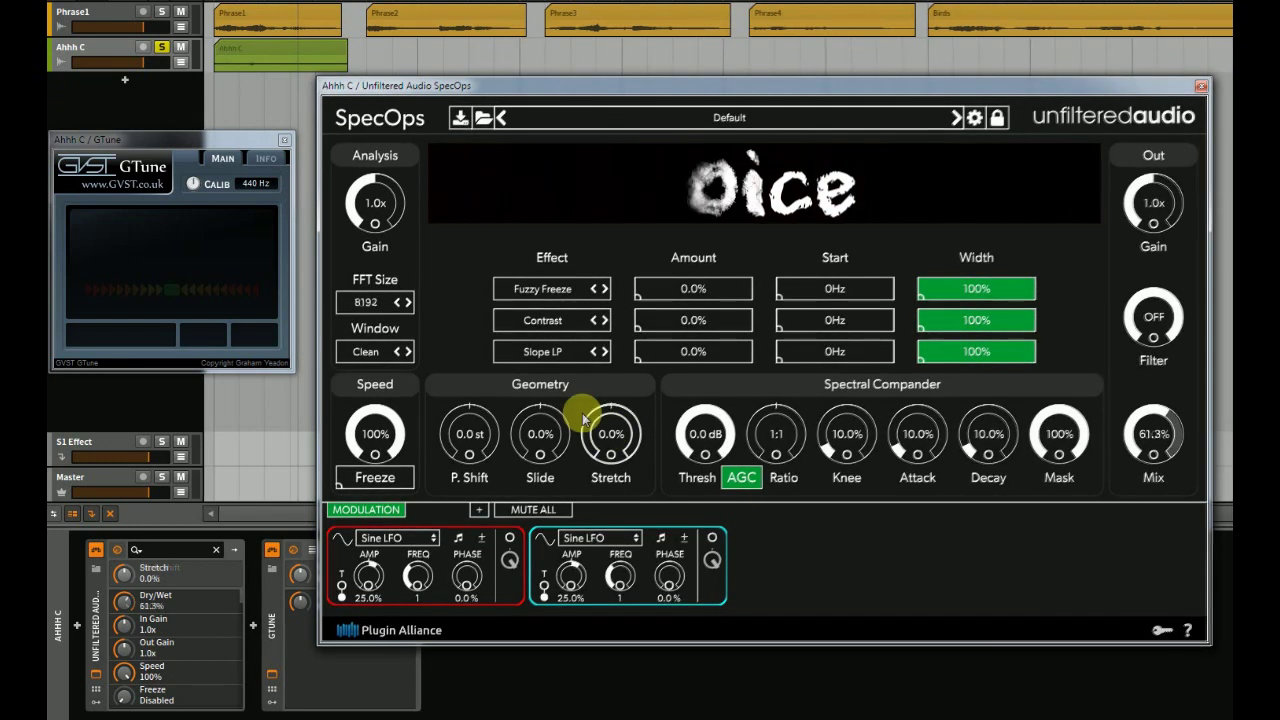
# - Audition the vocal with Mix at 0% fully dry, then raise Mix to 100% fully wet
pyautogui.click(286, 49)
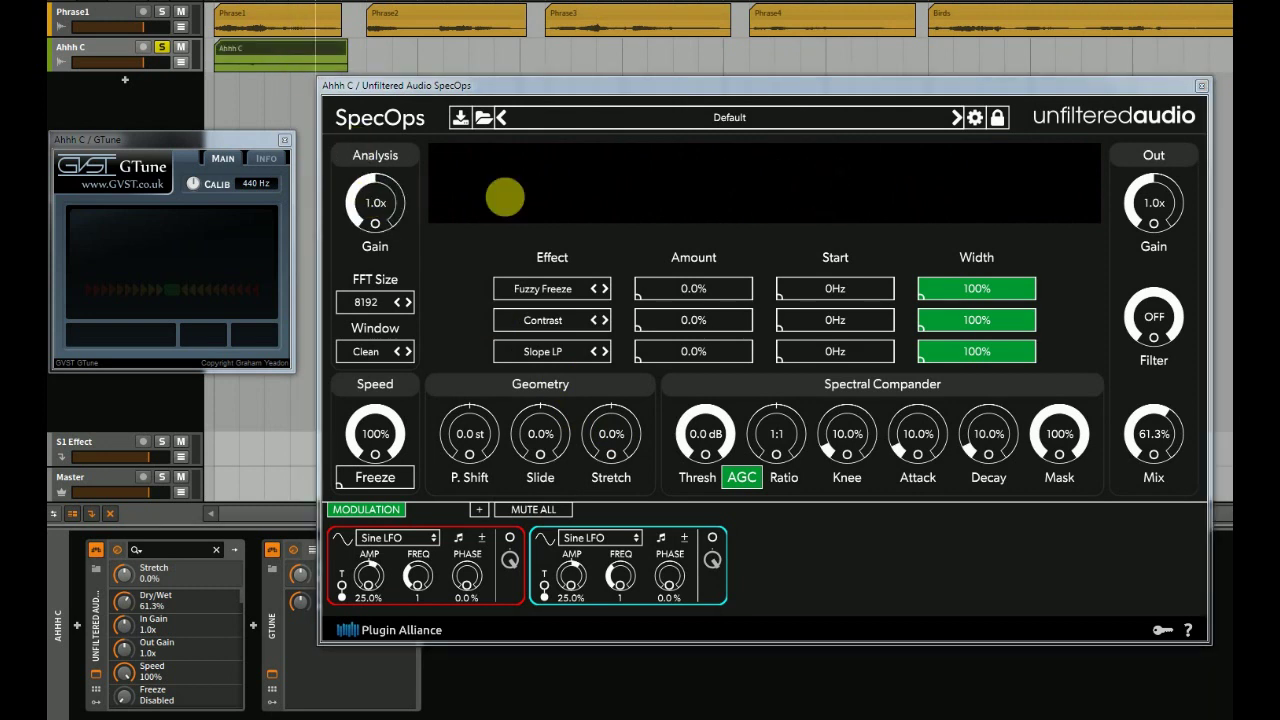
pyautogui.moveTo(1171, 429); pyautogui.dragTo(1083, 629)
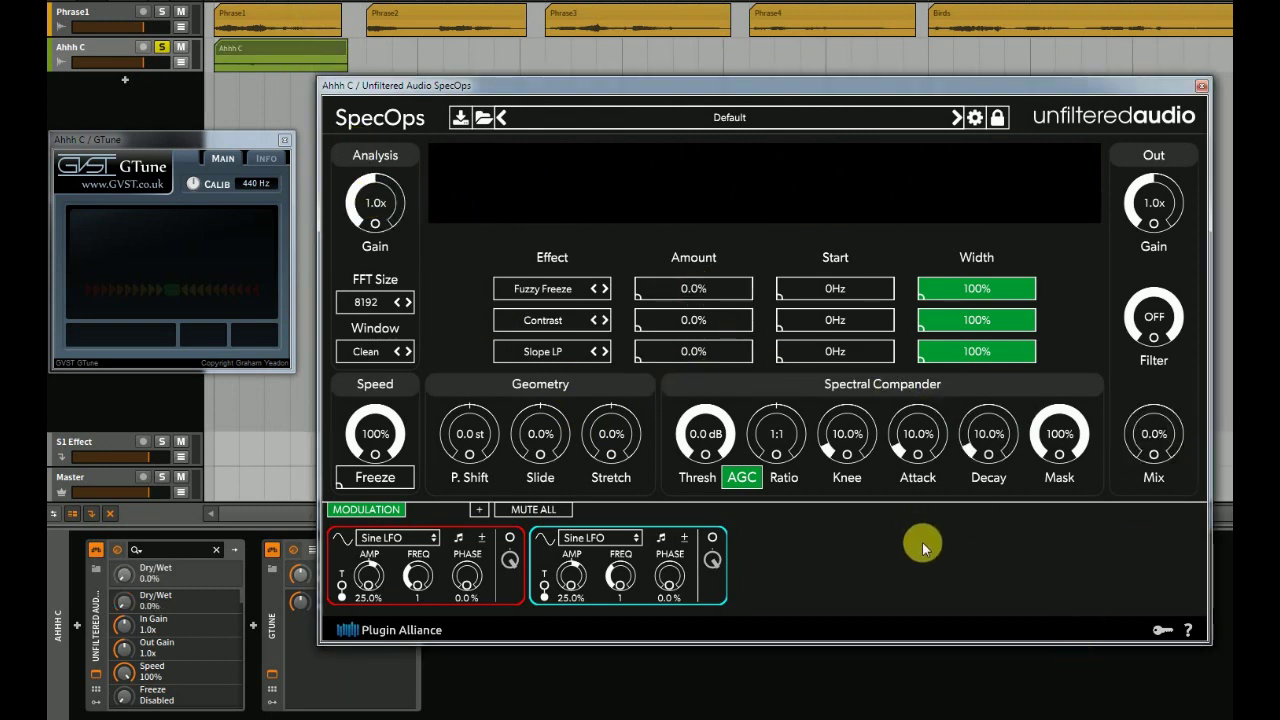
pyautogui.press('space')
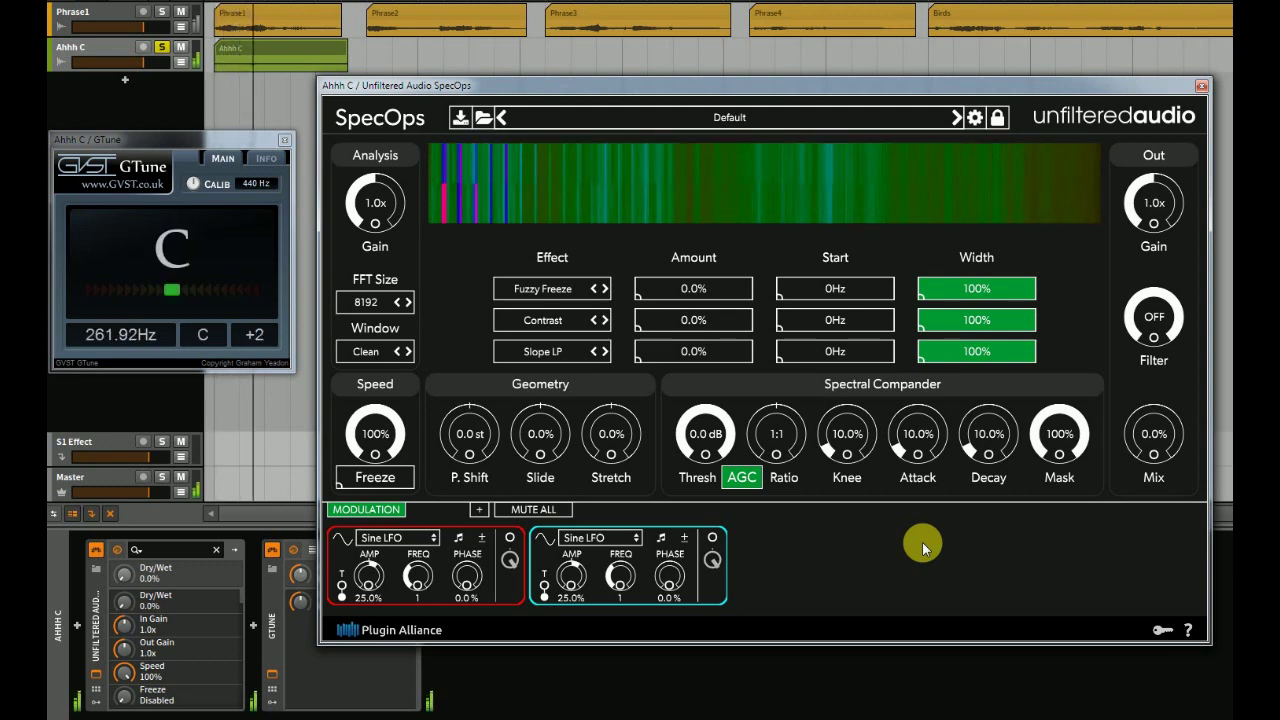
pyautogui.press('space')
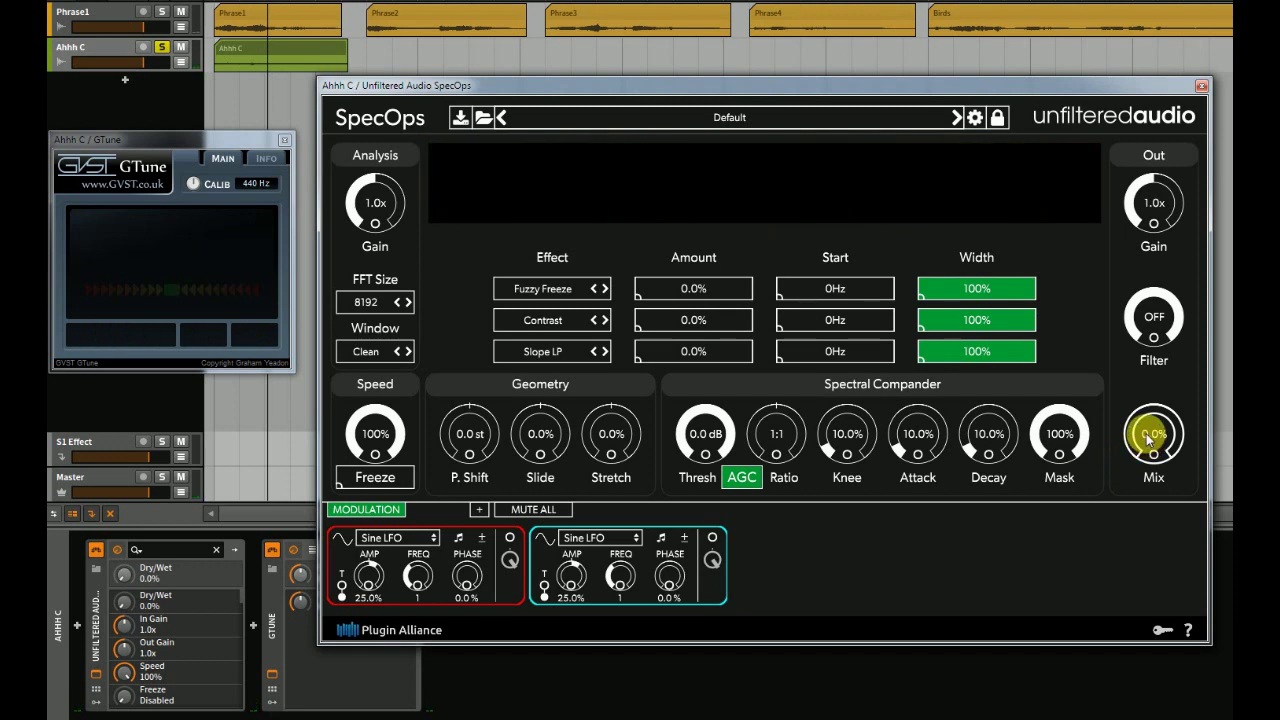
pyautogui.moveTo(1148, 436); pyautogui.dragTo(1180, 186)
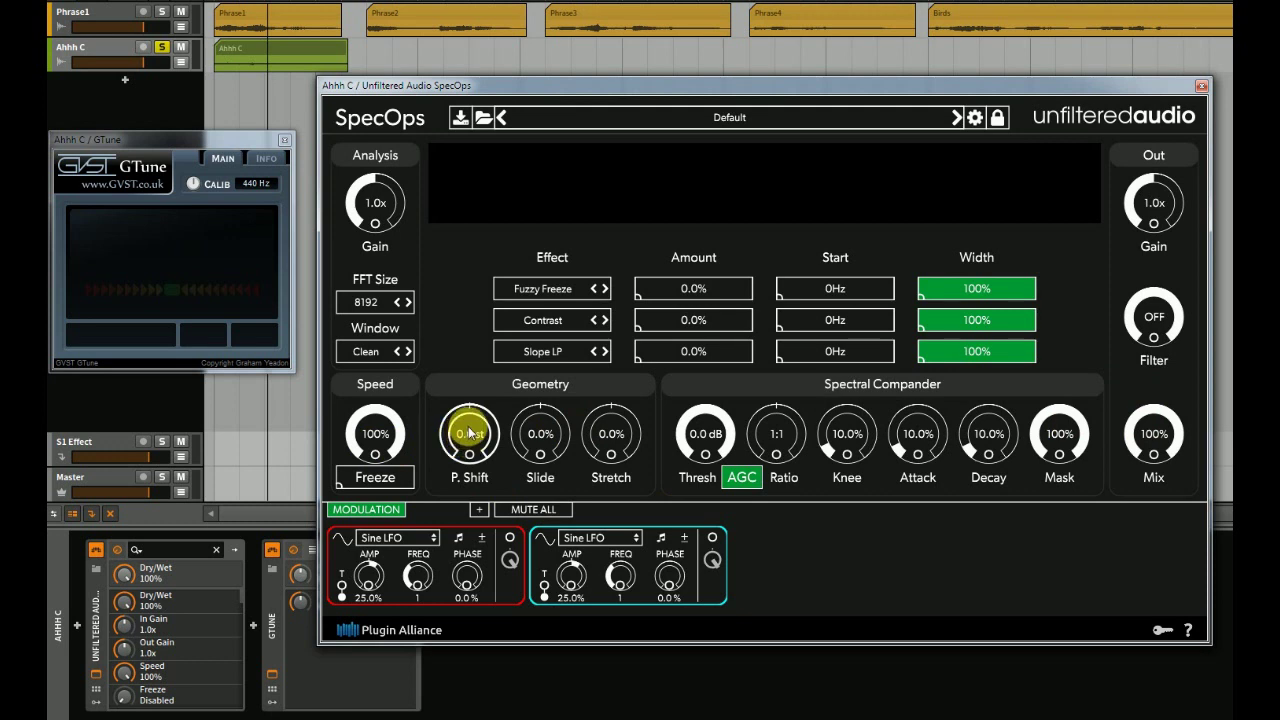
# - While the vocal plays, try Pitch Shift at -12 st and +12 st, then reset it to 0.0 st
pyautogui.press('space')
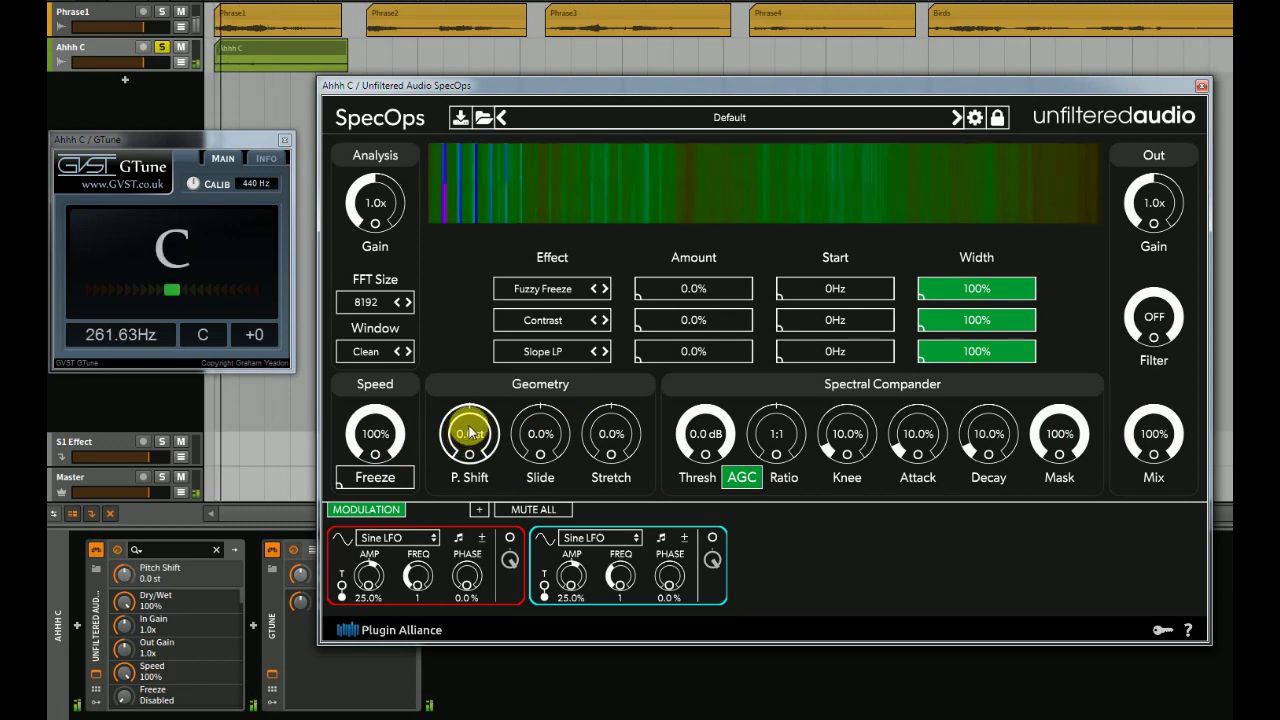
pyautogui.moveTo(469, 432); pyautogui.dragTo(463, 571)
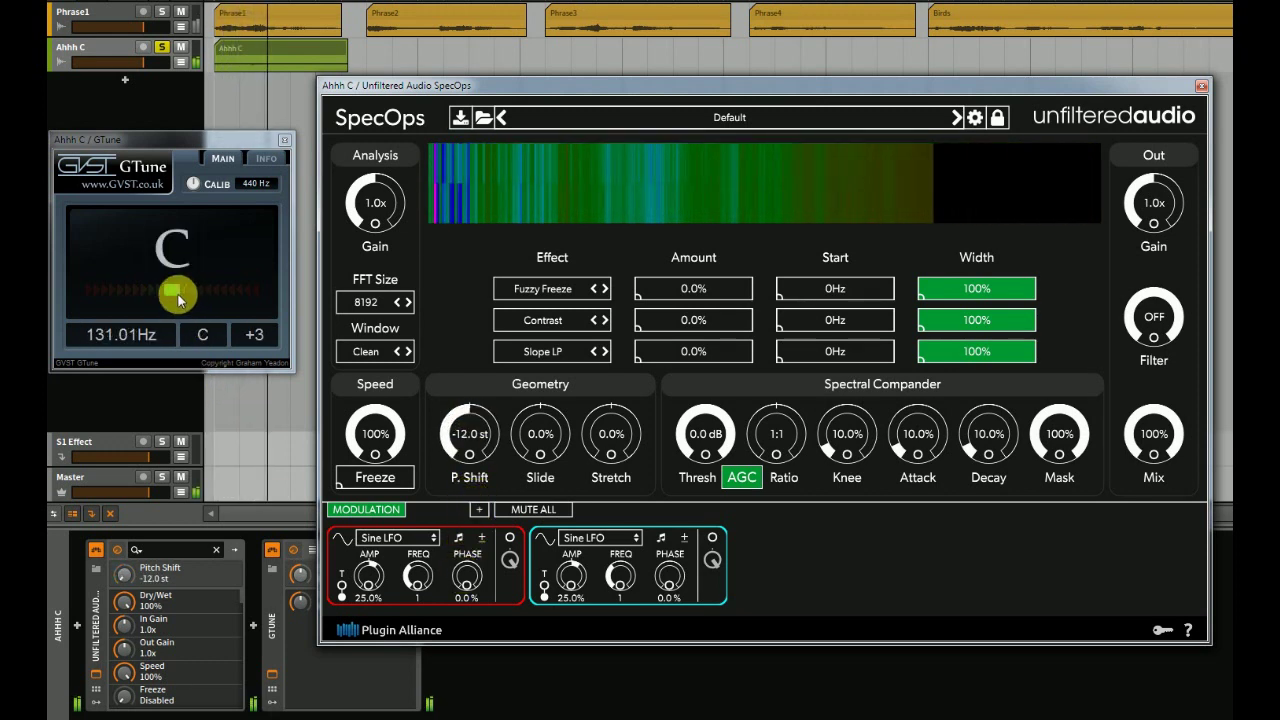
pyautogui.moveTo(466, 430); pyautogui.dragTo(514, 129)
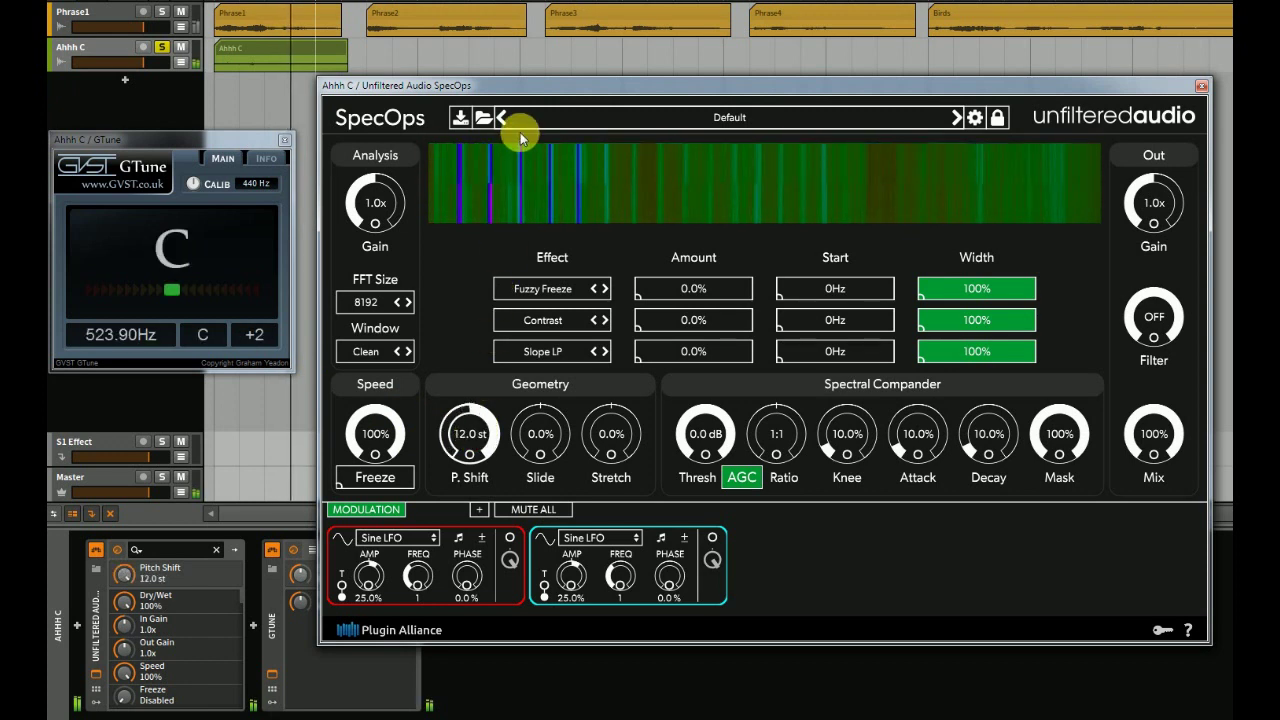
pyautogui.doubleClick(460, 433)
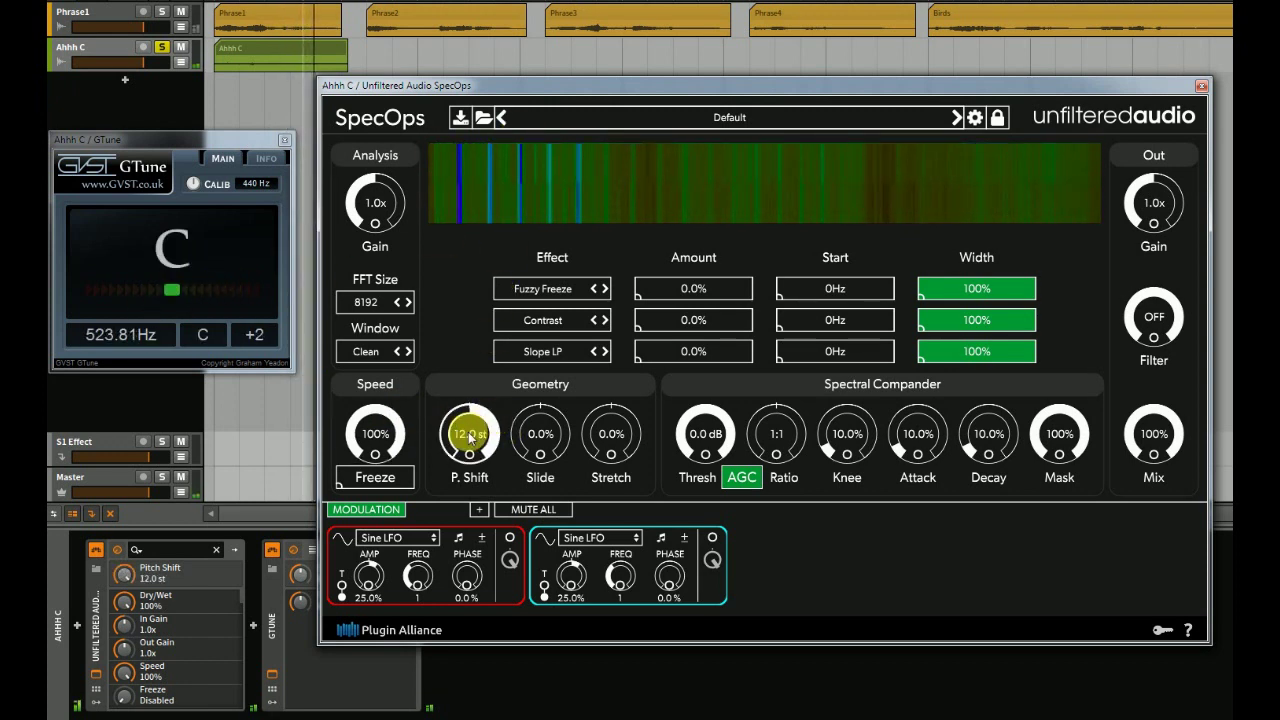
# - Sweep Stretch from -100% up to 100%, then drop Pitch Shift to -12 st
pyautogui.click(608, 432)
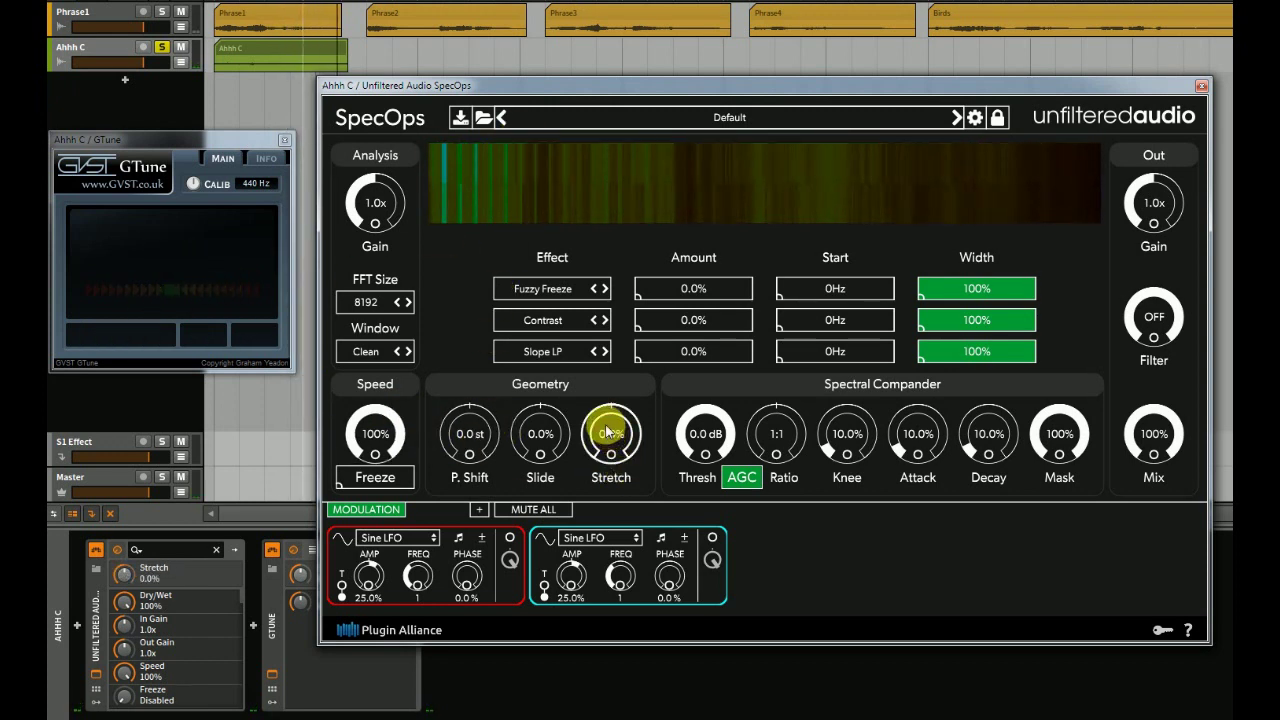
pyautogui.moveTo(608, 432); pyautogui.dragTo(606, 566)
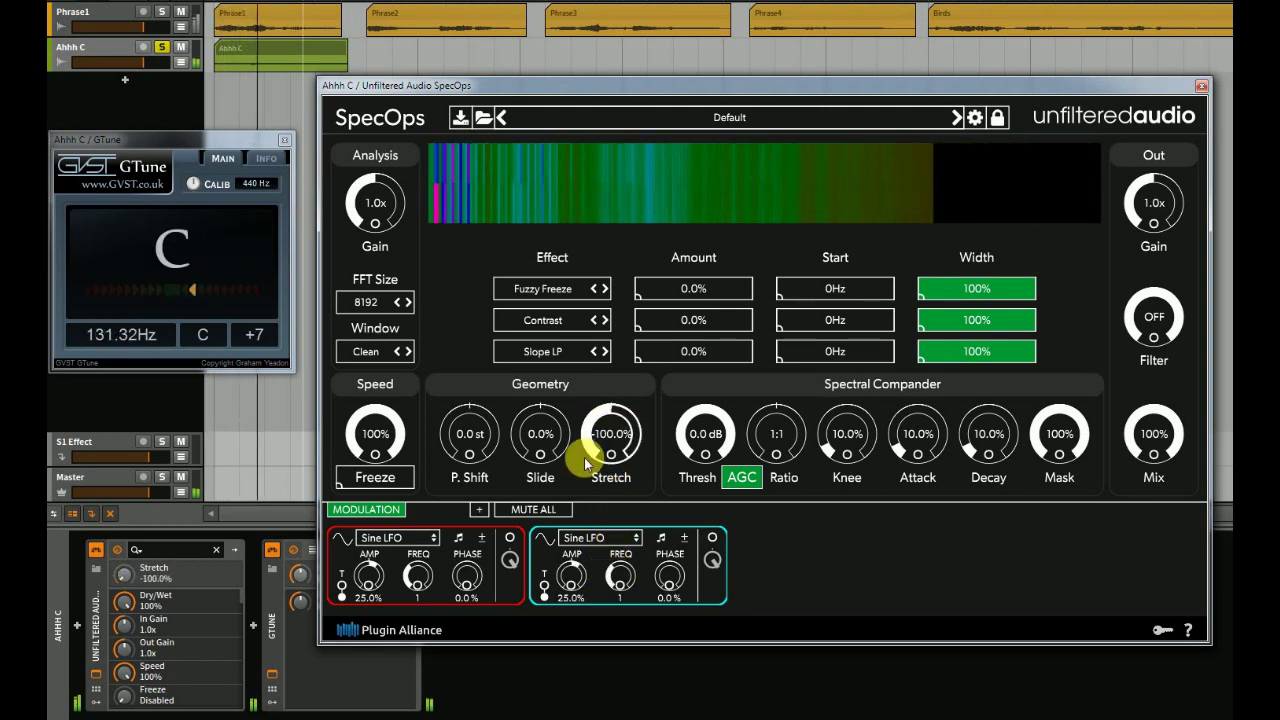
pyautogui.moveTo(610, 410); pyautogui.dragTo(625, 178)
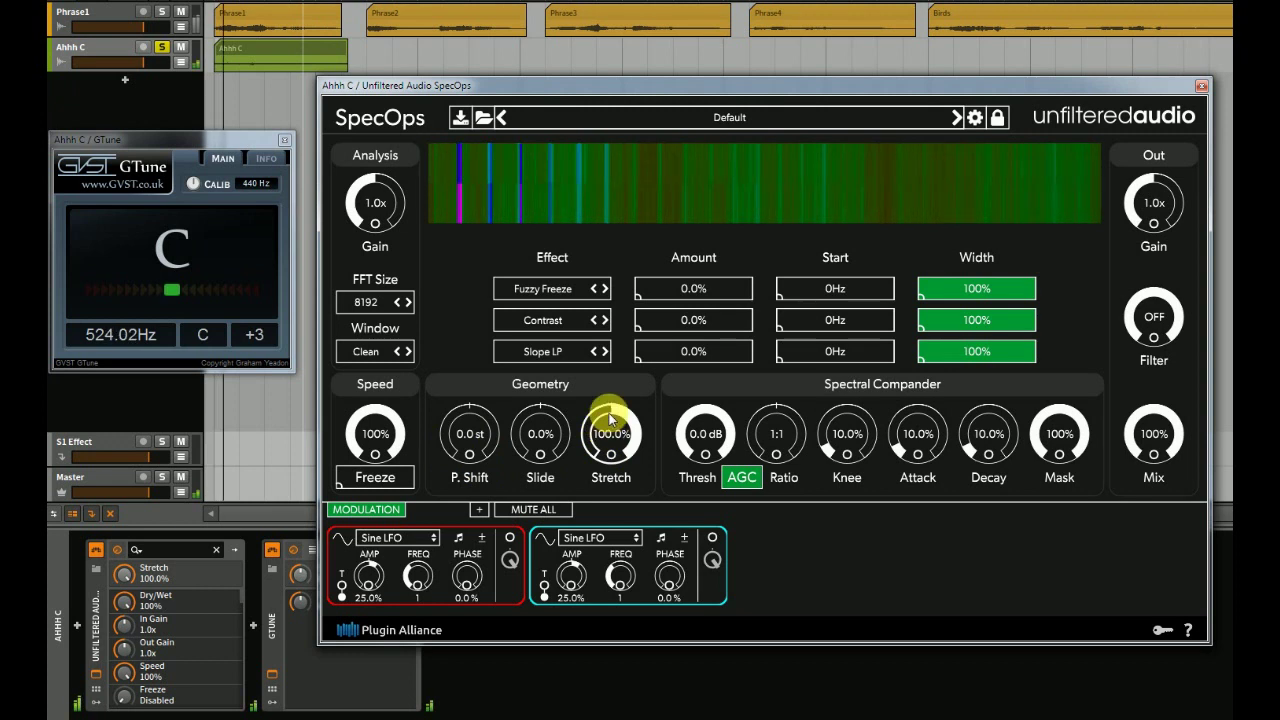
pyautogui.moveTo(466, 432); pyautogui.dragTo(466, 586)
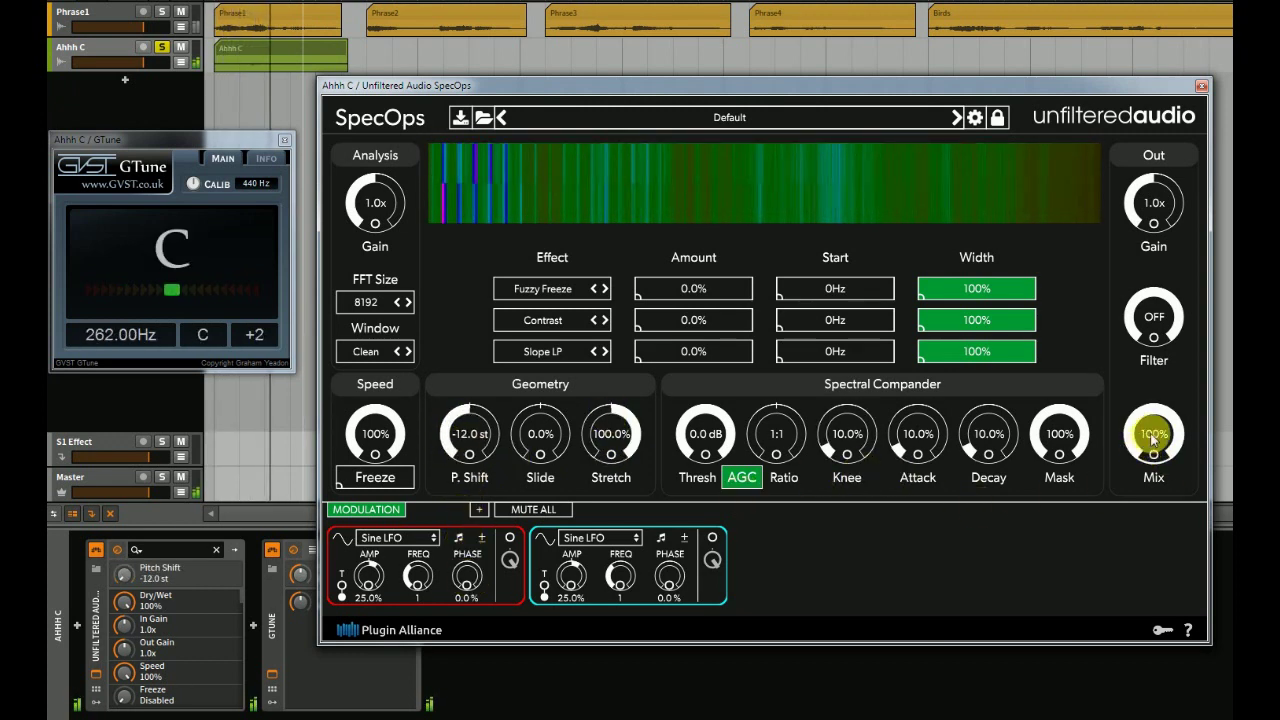
pyautogui.moveTo(1151, 434)
pyautogui.mouseDown()
pyautogui.moveTo(1137, 686)
pyautogui.moveTo(1139, 431)
pyautogui.mouseUp()
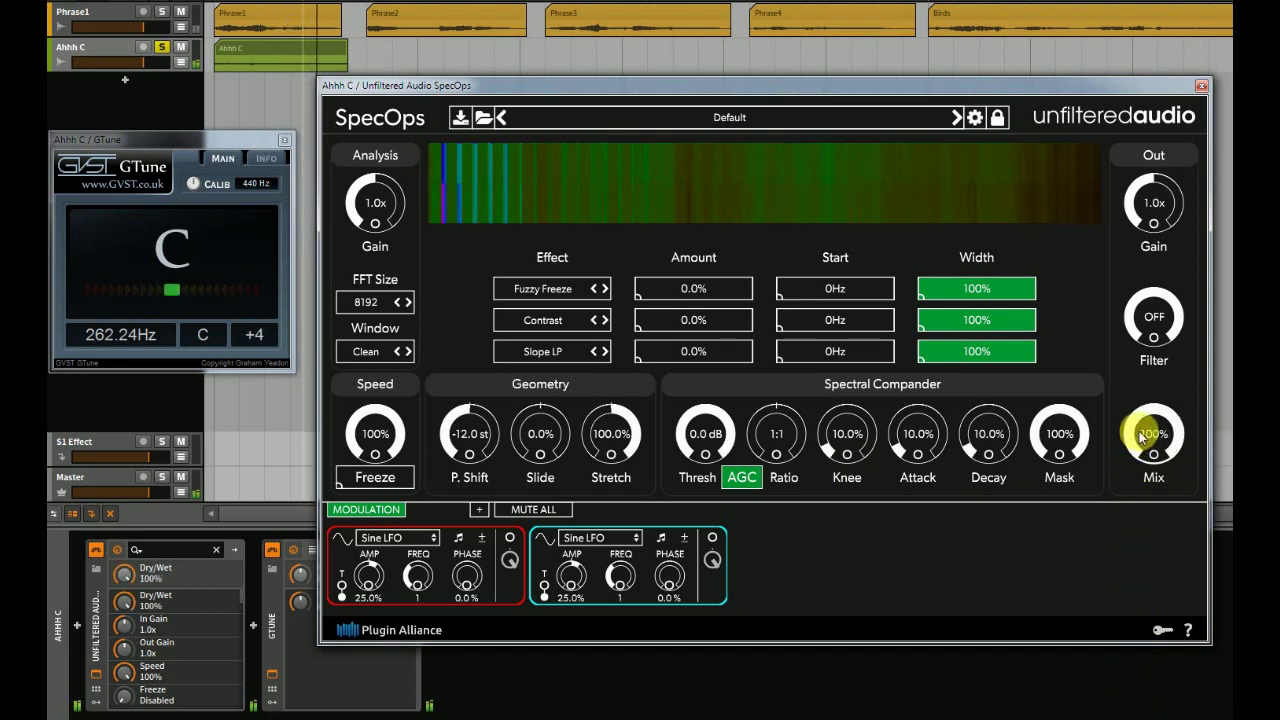
pyautogui.click(545, 289)
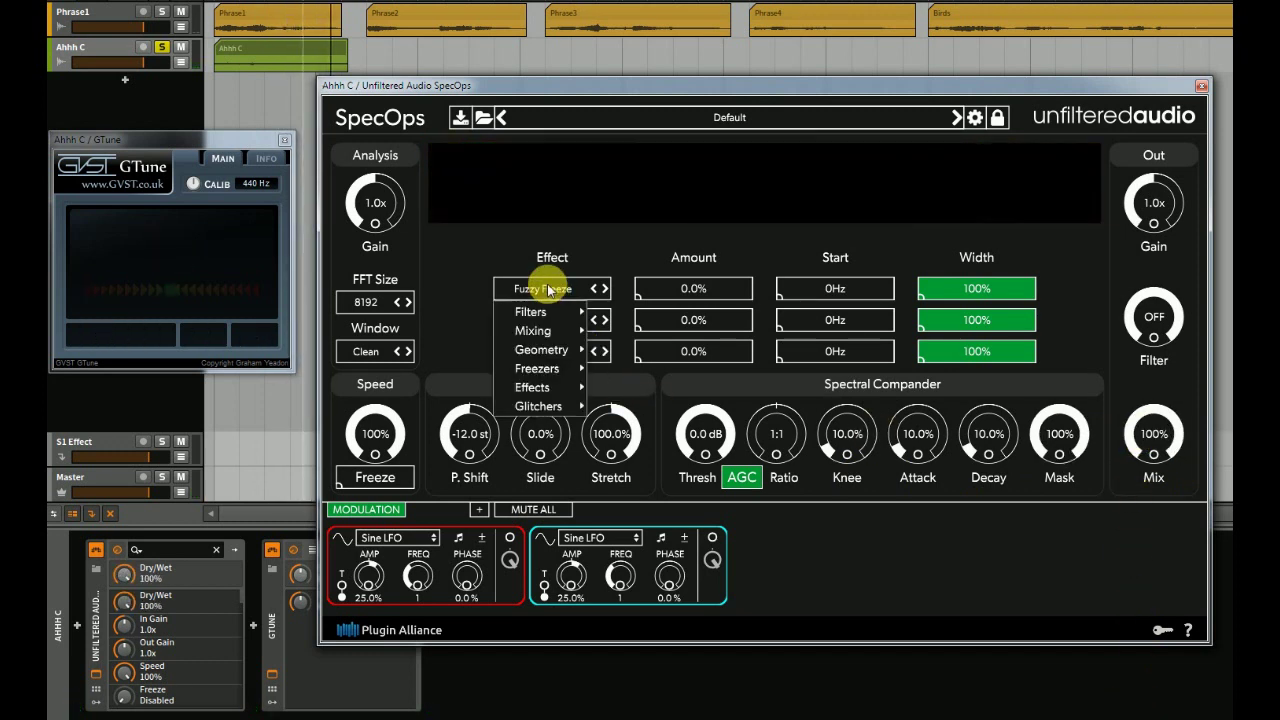
pyautogui.moveTo(567, 355)
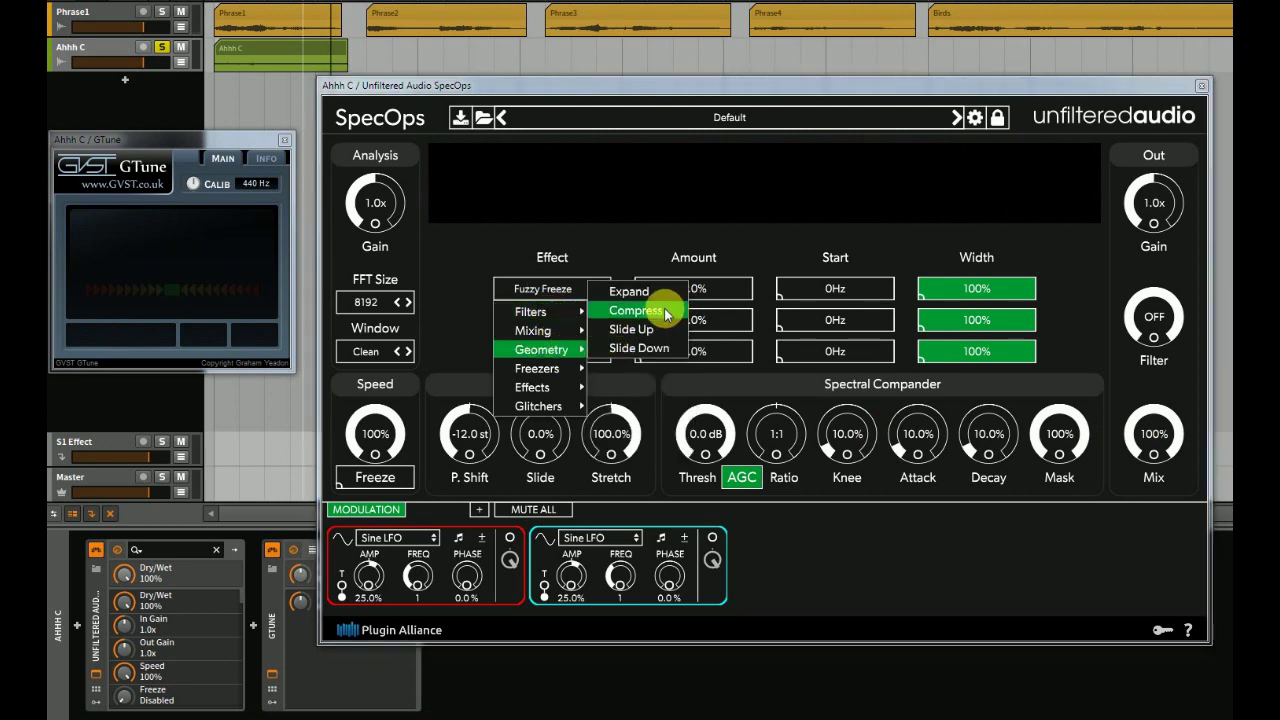
pyautogui.click(656, 432)
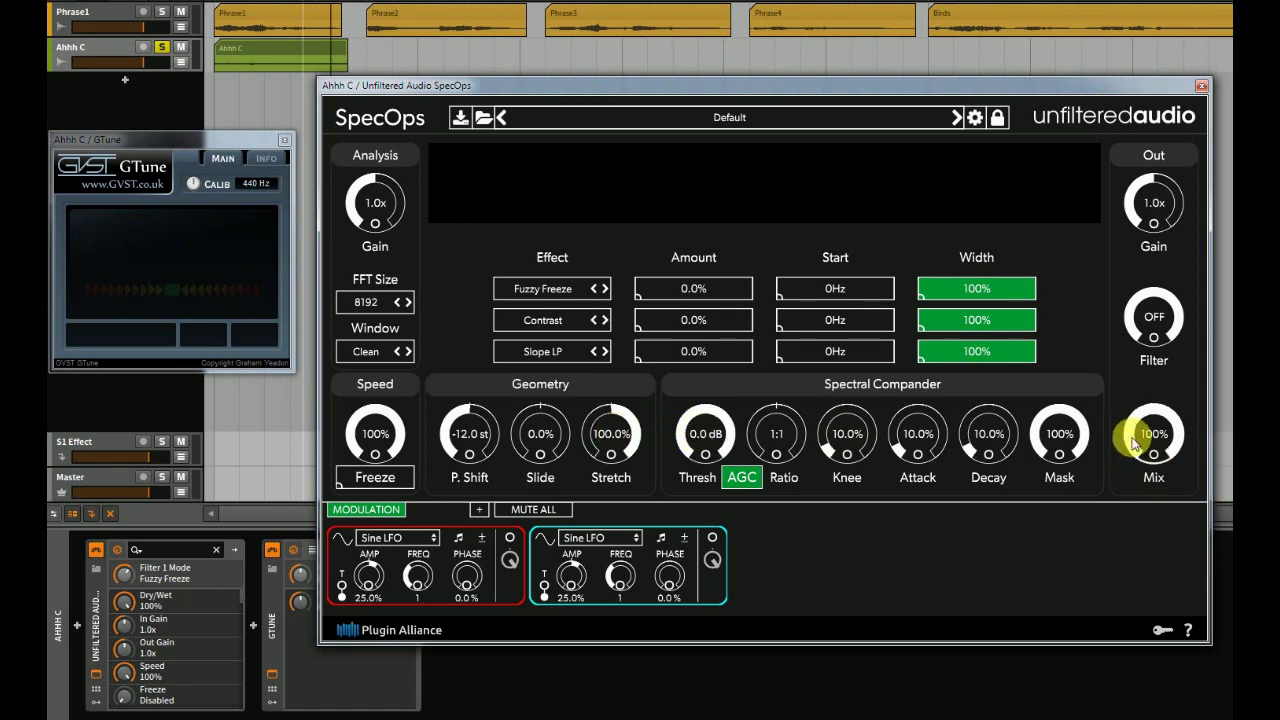
pyautogui.press('space')
pyautogui.click(611, 440)
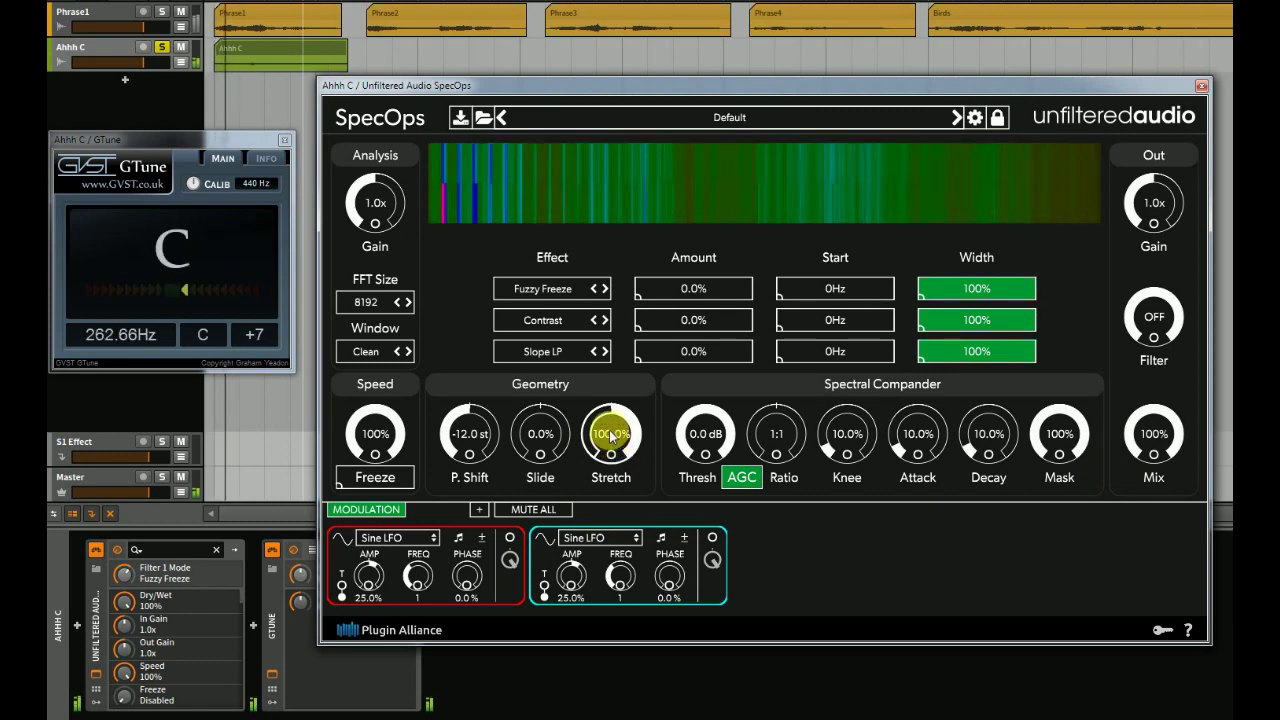
# - Ease Stretch down and lower Mix to 47.2% to blend the dry vocal under the octave-down sound
pyautogui.moveTo(611, 436); pyautogui.dragTo(607, 497)
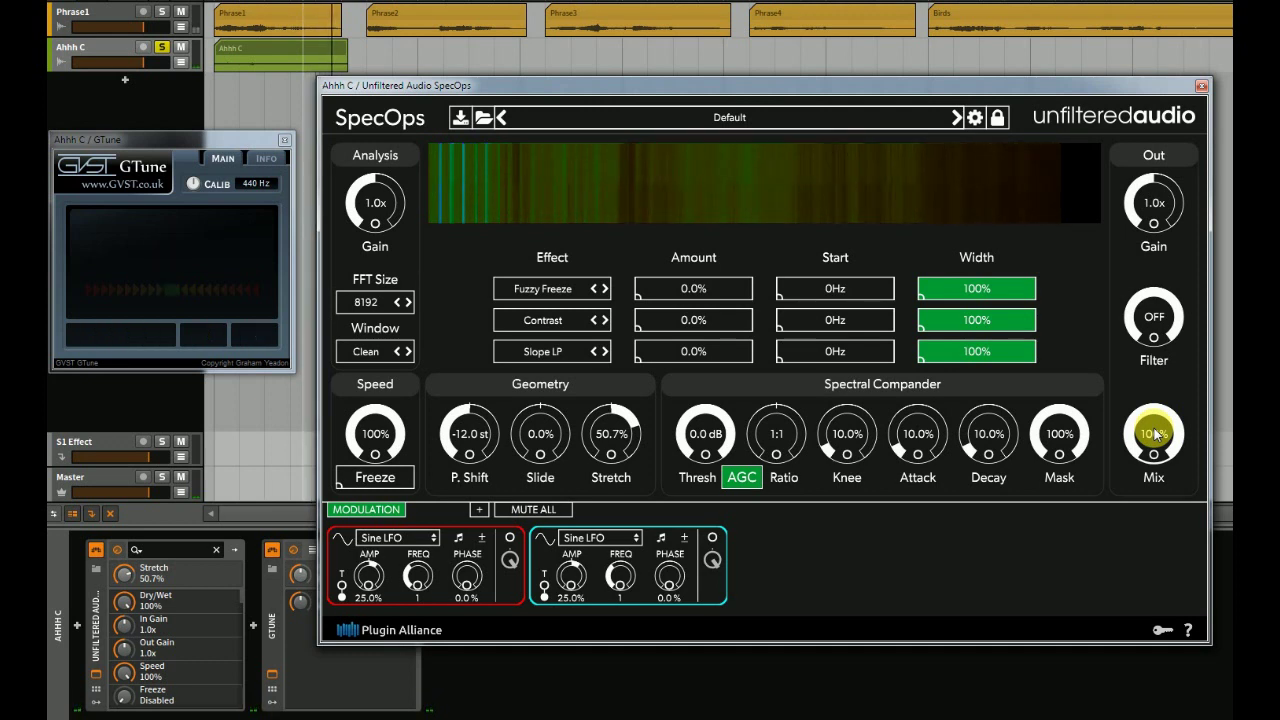
pyautogui.moveTo(1155, 433); pyautogui.dragTo(1133, 557)
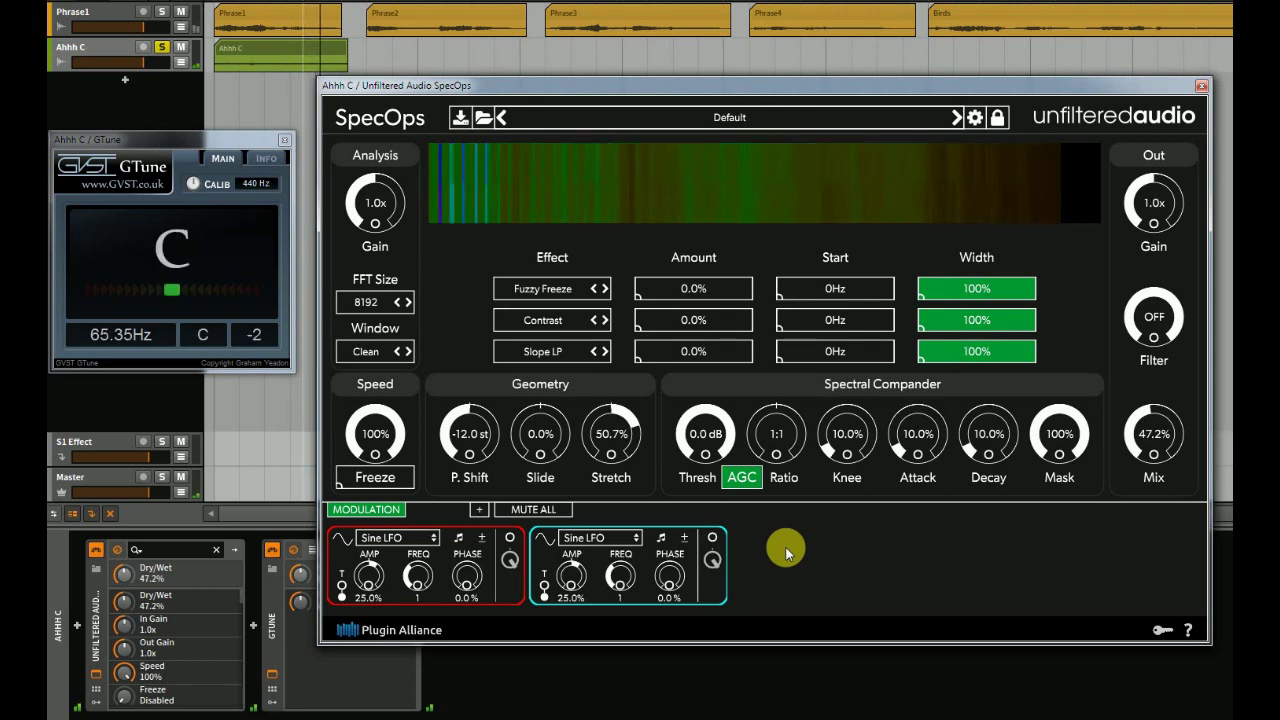
# - Reset Mix to 100%, Pitch Shift to 0.0 st and Stretch to 0%
pyautogui.doubleClick(1150, 445)
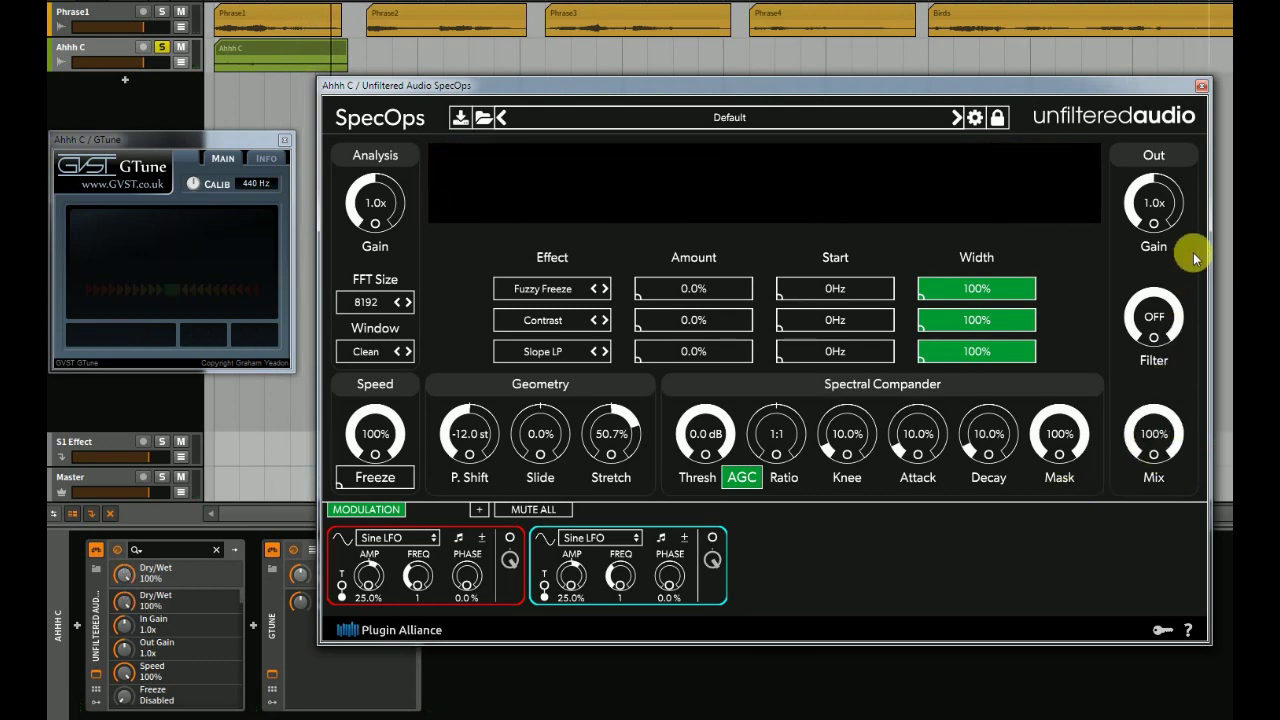
pyautogui.doubleClick(469, 434)
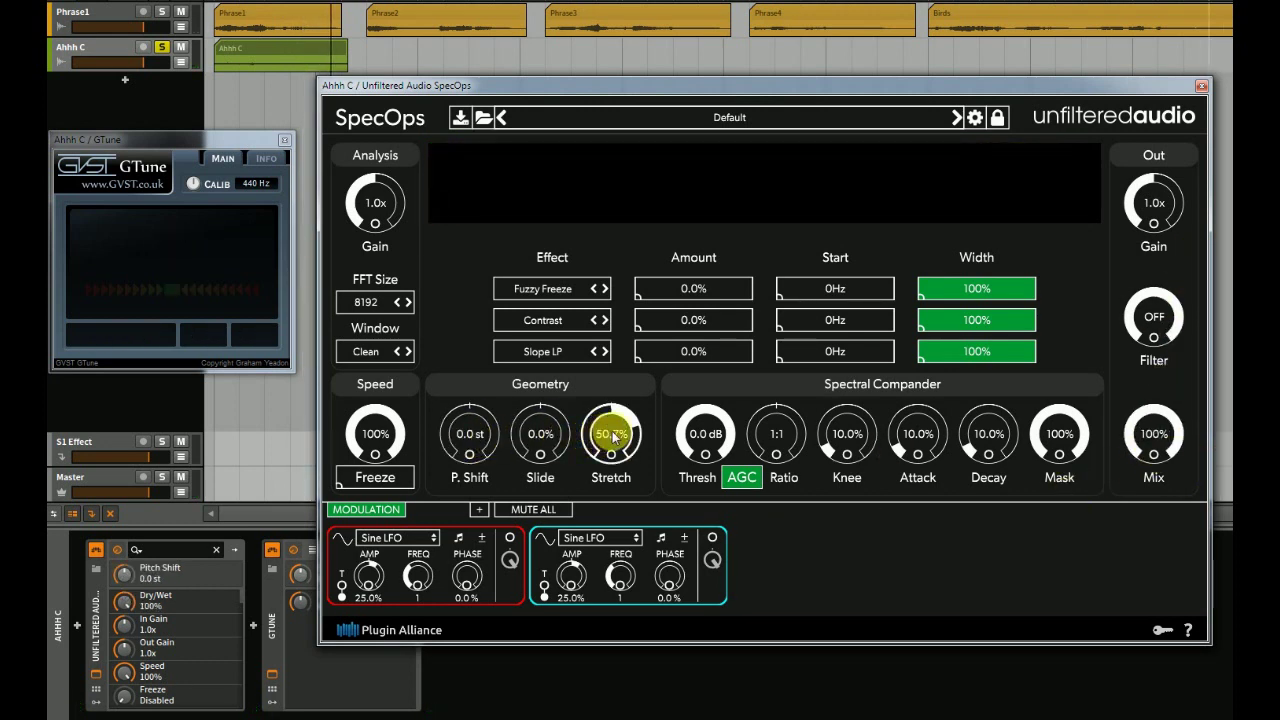
pyautogui.doubleClick(550, 437)
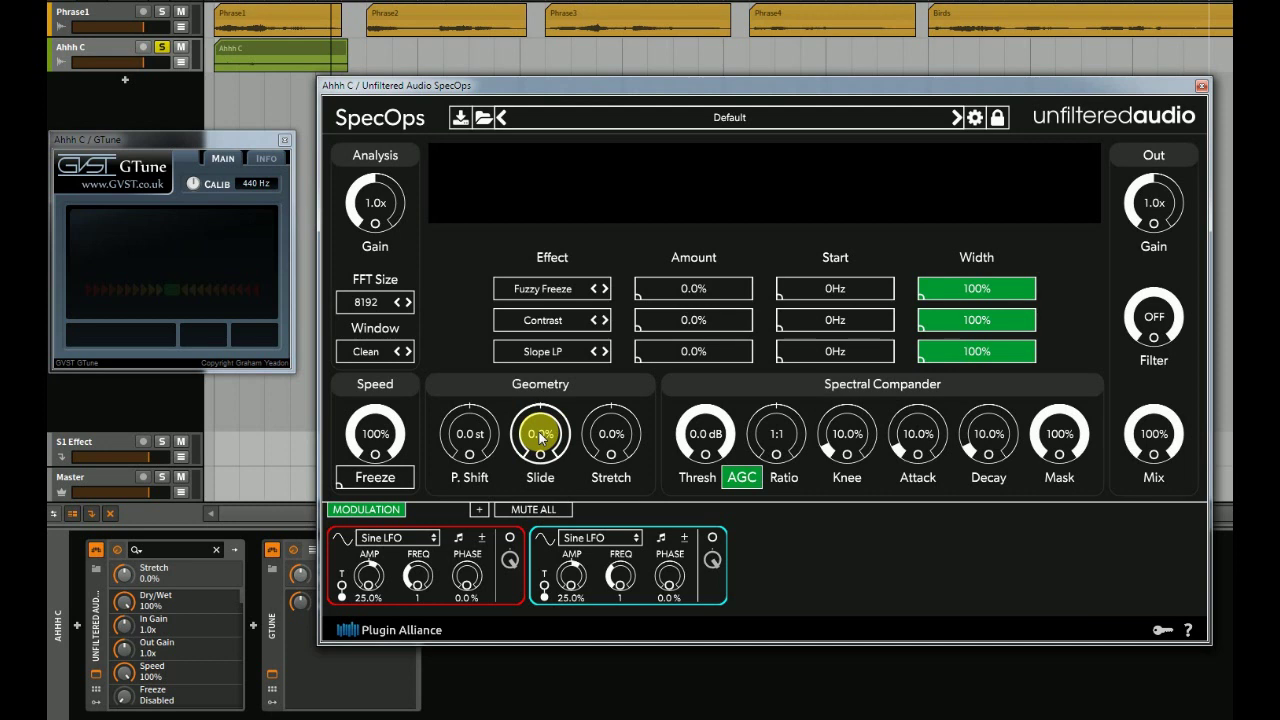
# - Route LFO 1 to Slide and, during playback, sweep Slide down to -100% and up to 100%
pyautogui.moveTo(746, 201)
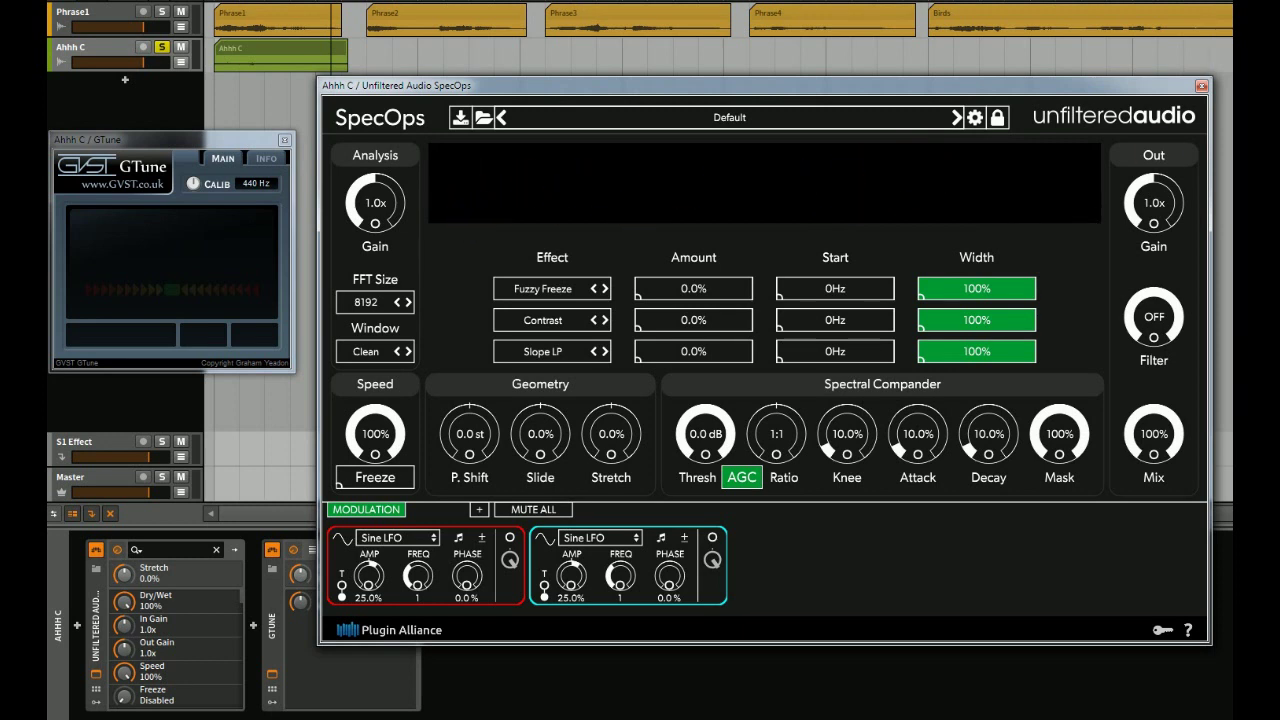
pyautogui.moveTo(525, 573); pyautogui.dragTo(545, 452)
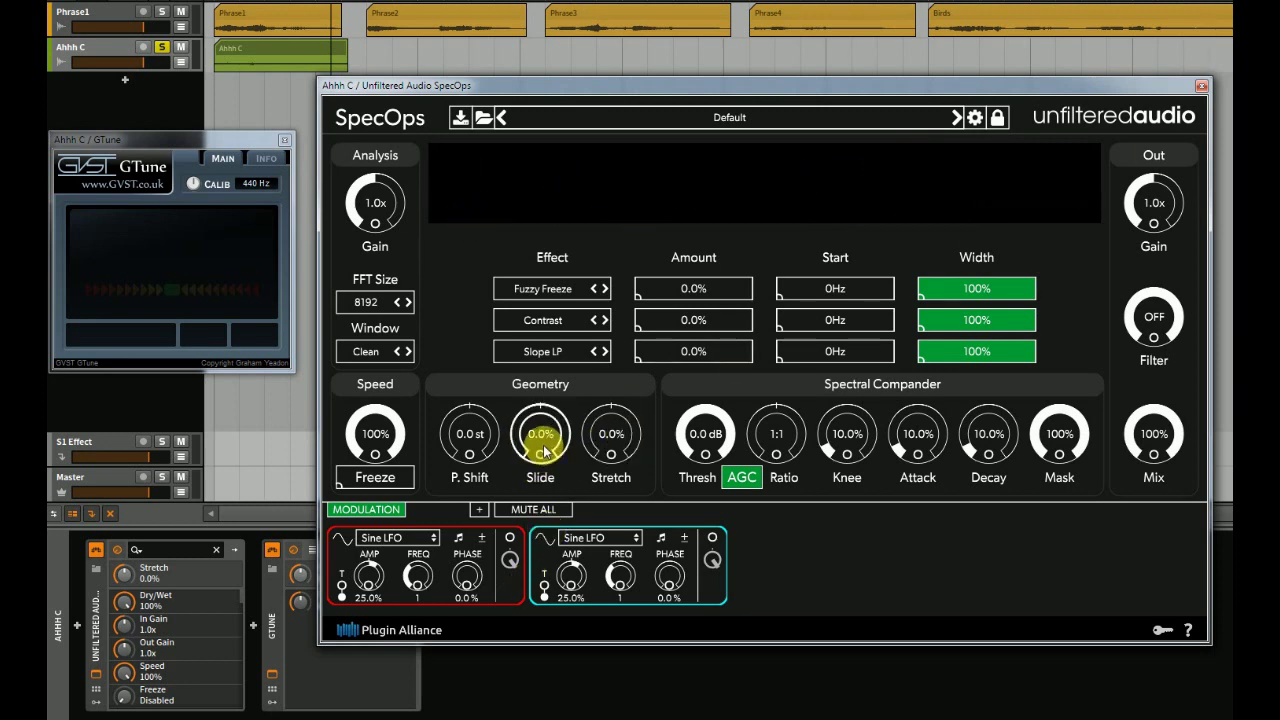
pyautogui.press('space')
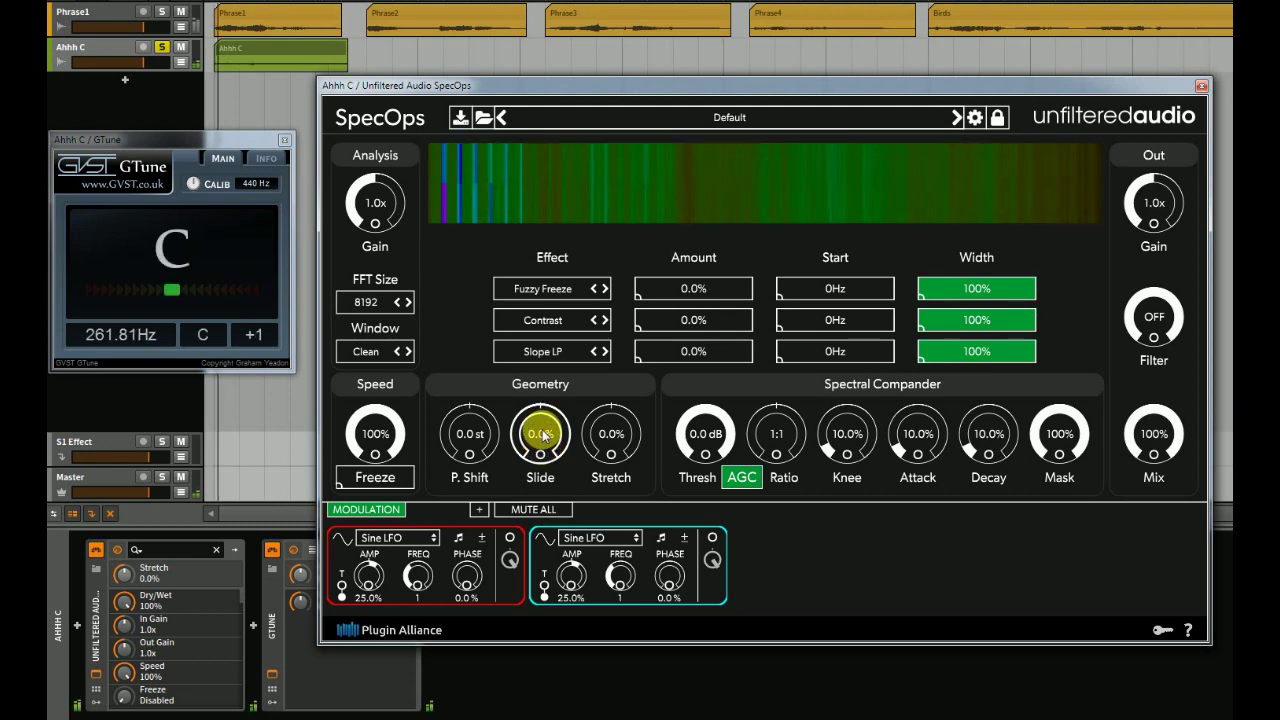
pyautogui.moveTo(545, 440); pyautogui.dragTo(514, 563)
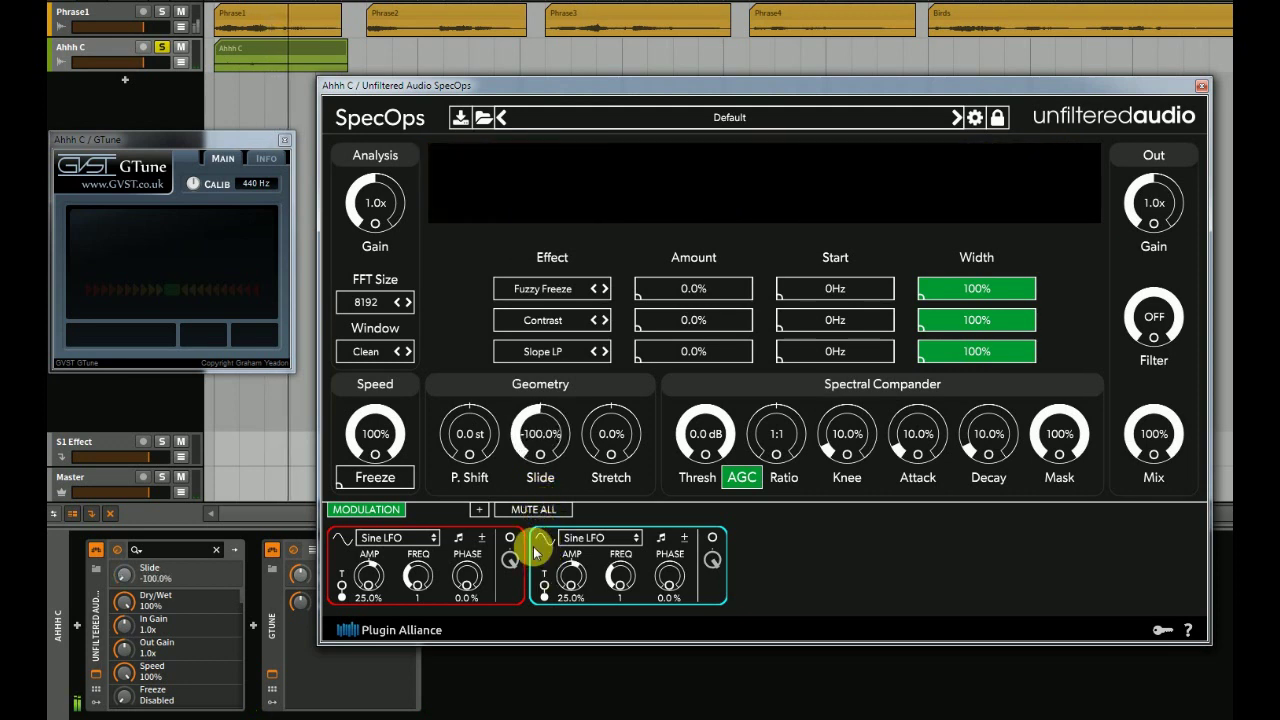
pyautogui.moveTo(535, 437); pyautogui.dragTo(571, 286)
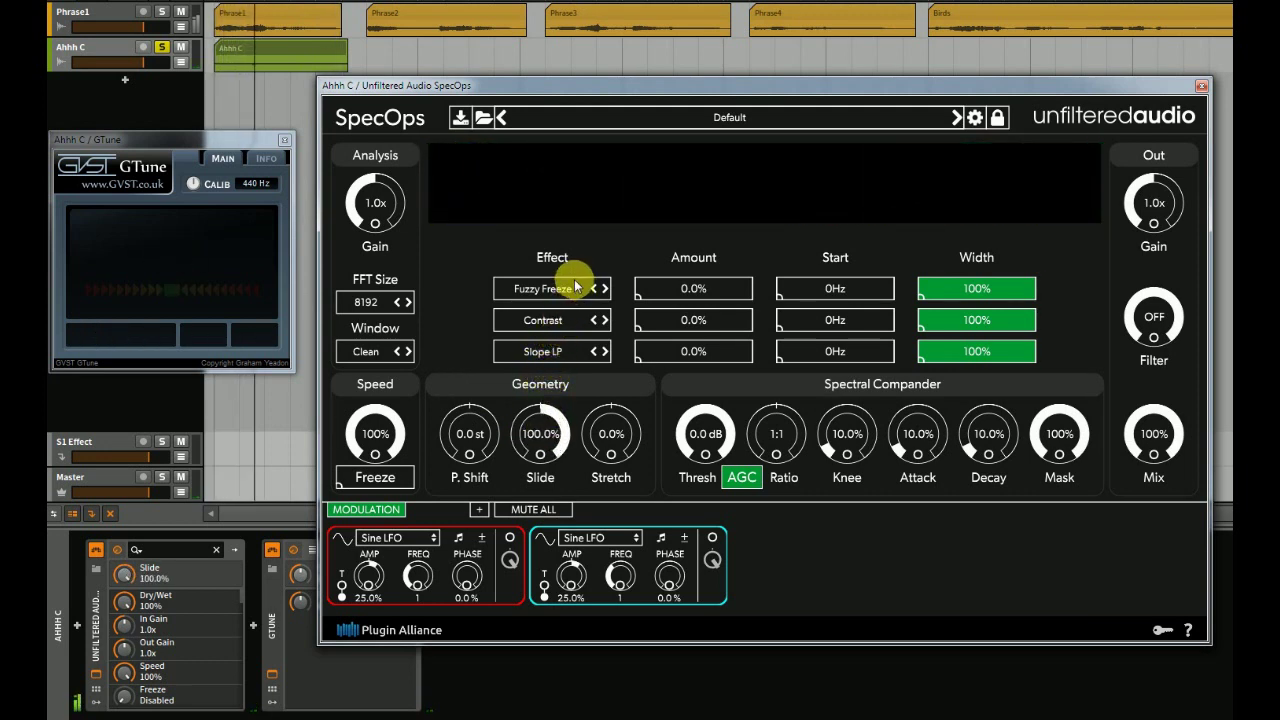
# - Reset Slide to 0%, then settle it at -10.9% while the vocal plays
pyautogui.doubleClick(540, 435)
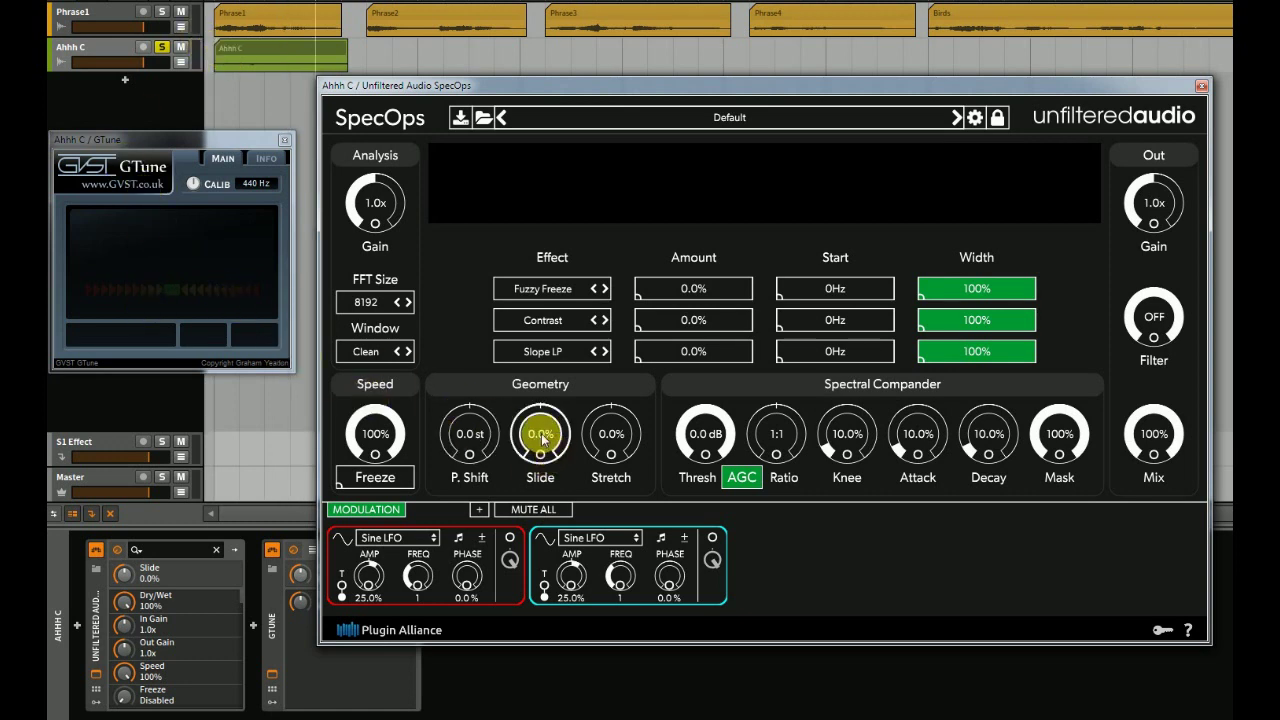
pyautogui.moveTo(541, 437); pyautogui.dragTo(545, 452)
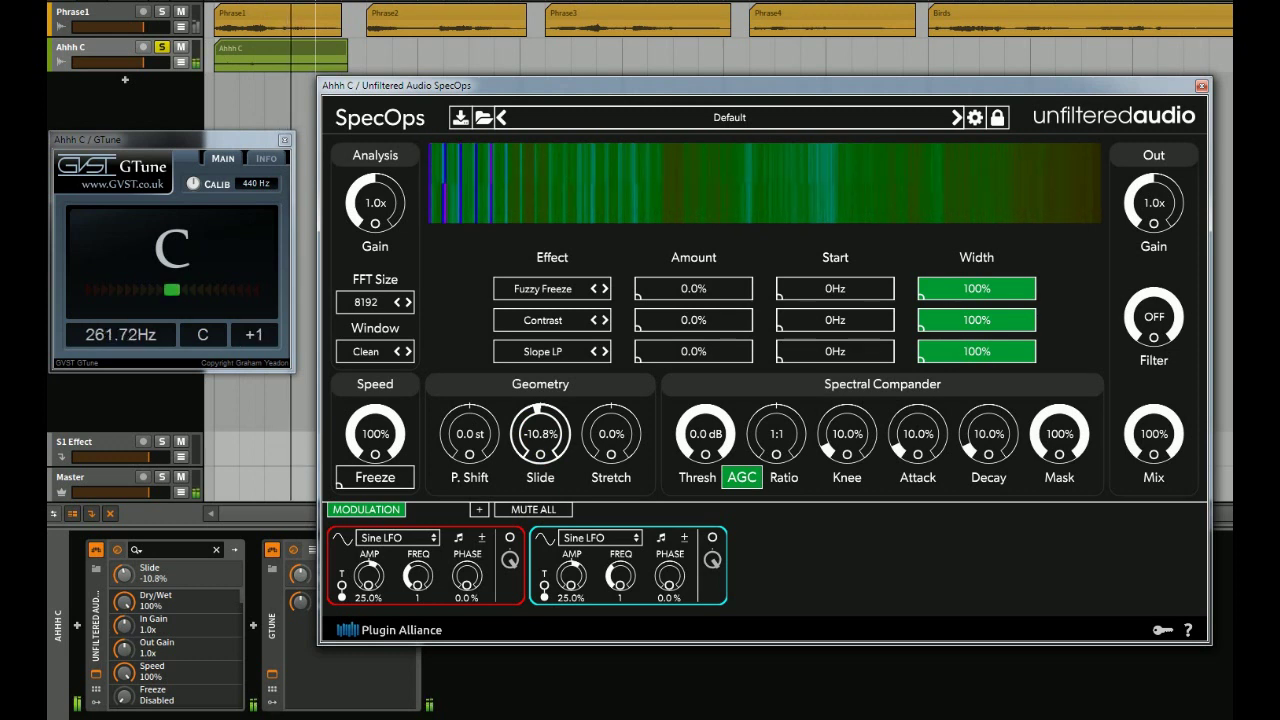
pyautogui.click(540, 430)
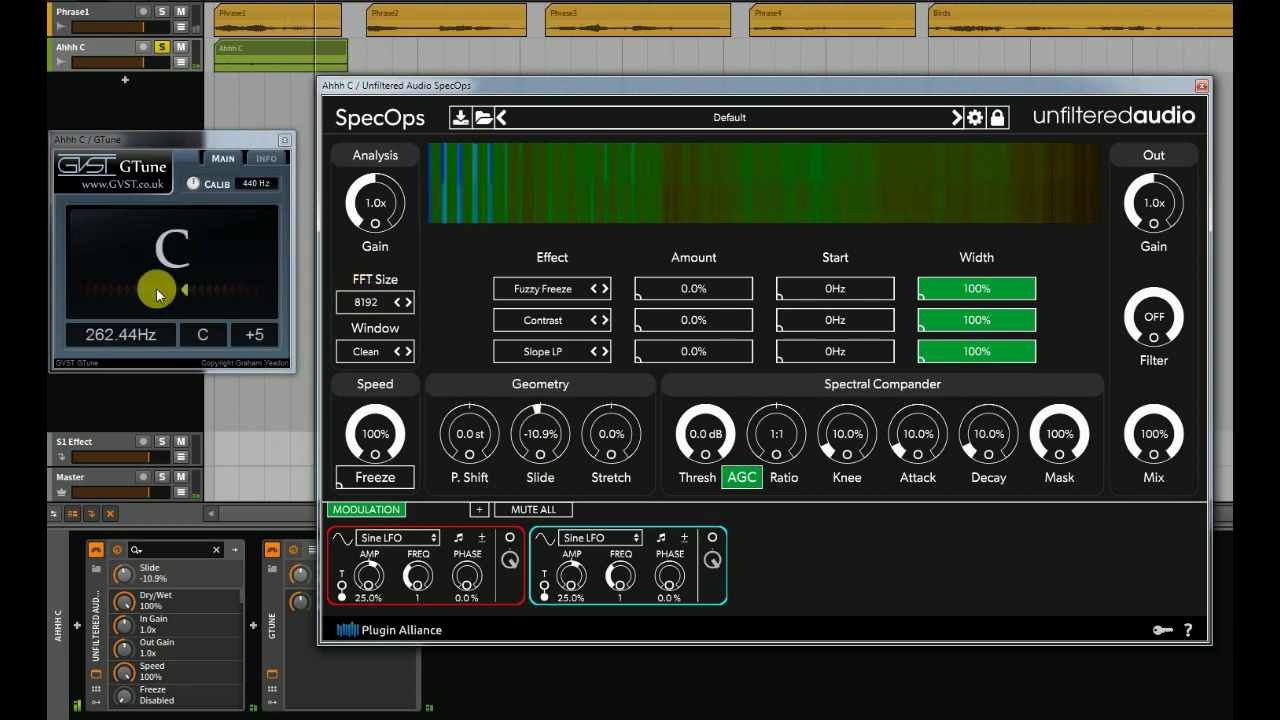
pyautogui.click(170, 288)
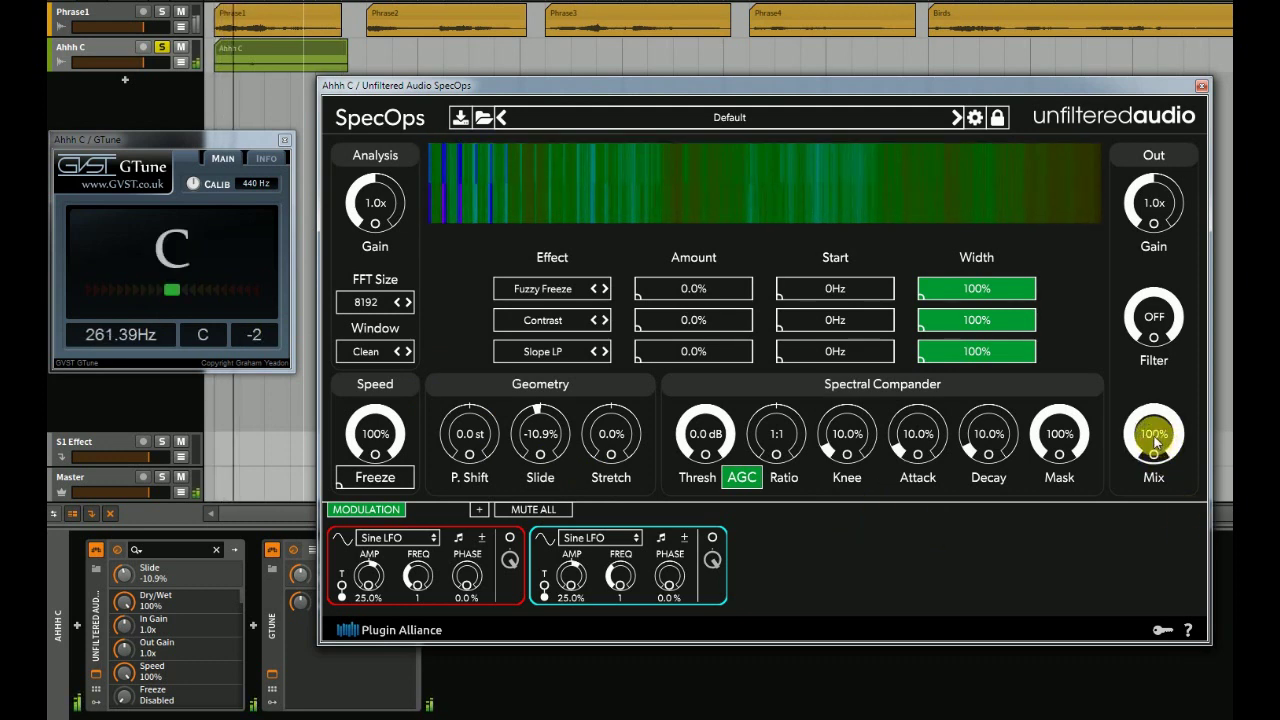
# - Sweep Mix between 0%, 100% and about half to compare dry and processed vocal, then browse presets
pyautogui.moveTo(1155, 443); pyautogui.dragTo(1104, 695)
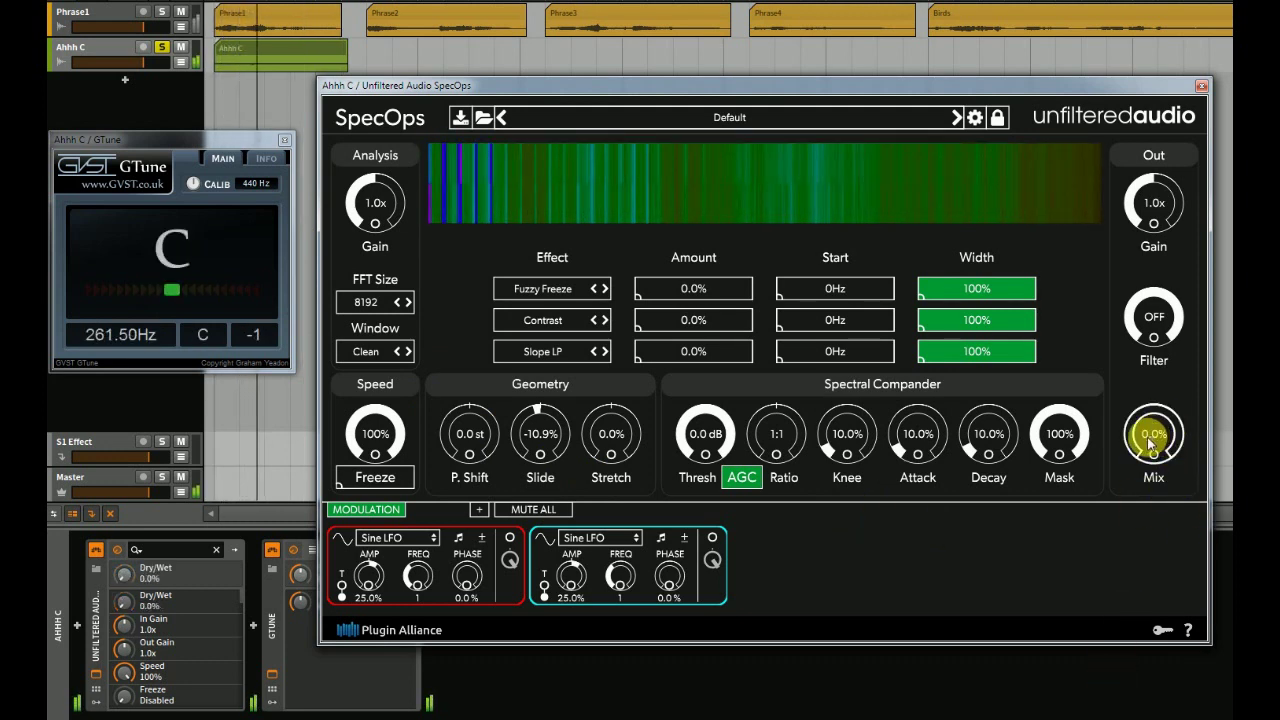
pyautogui.moveTo(1180, 312); pyautogui.dragTo(1202, 140)
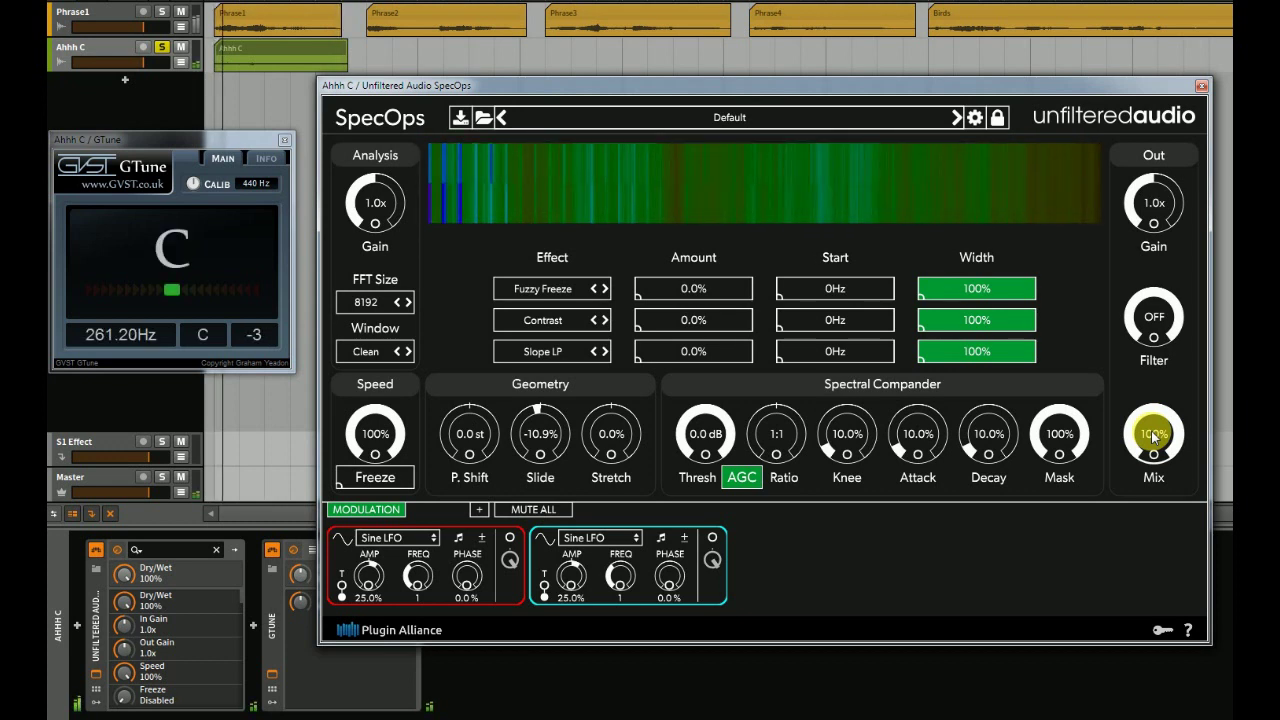
pyautogui.moveTo(1153, 437); pyautogui.dragTo(1154, 445)
pyautogui.moveTo(1149, 490); pyautogui.dragTo(1138, 553)
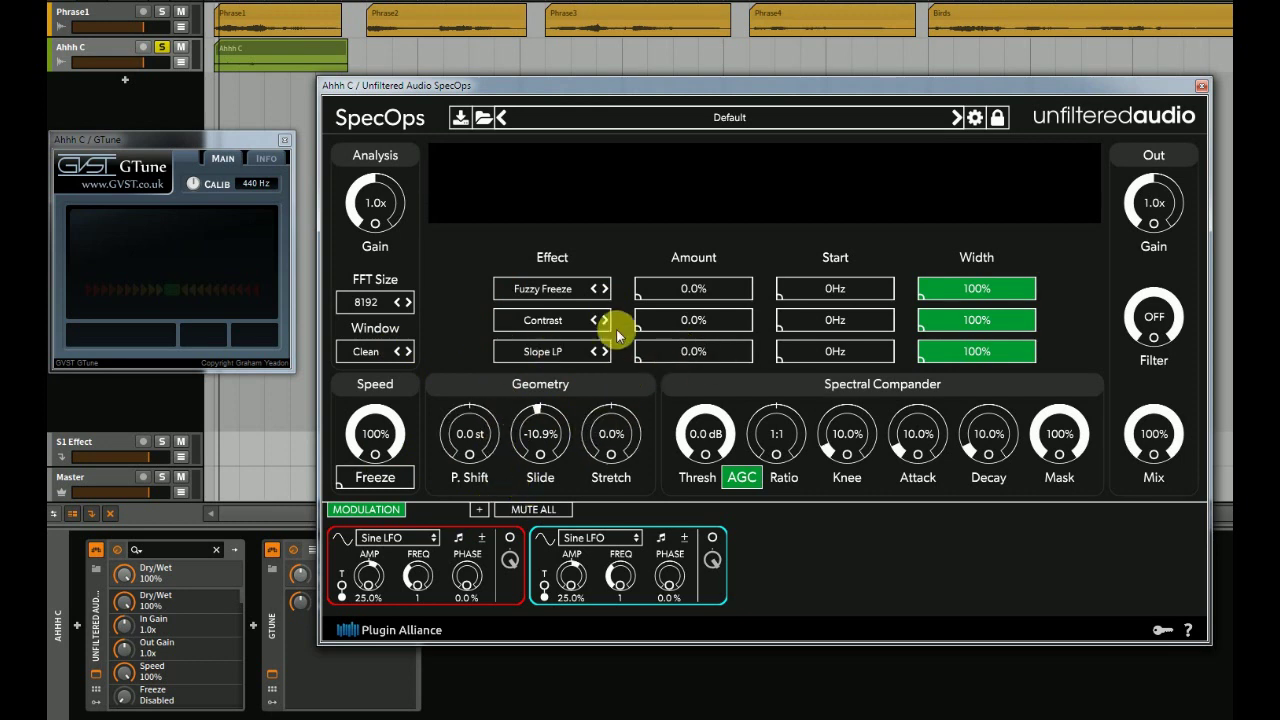
pyautogui.click(484, 119)
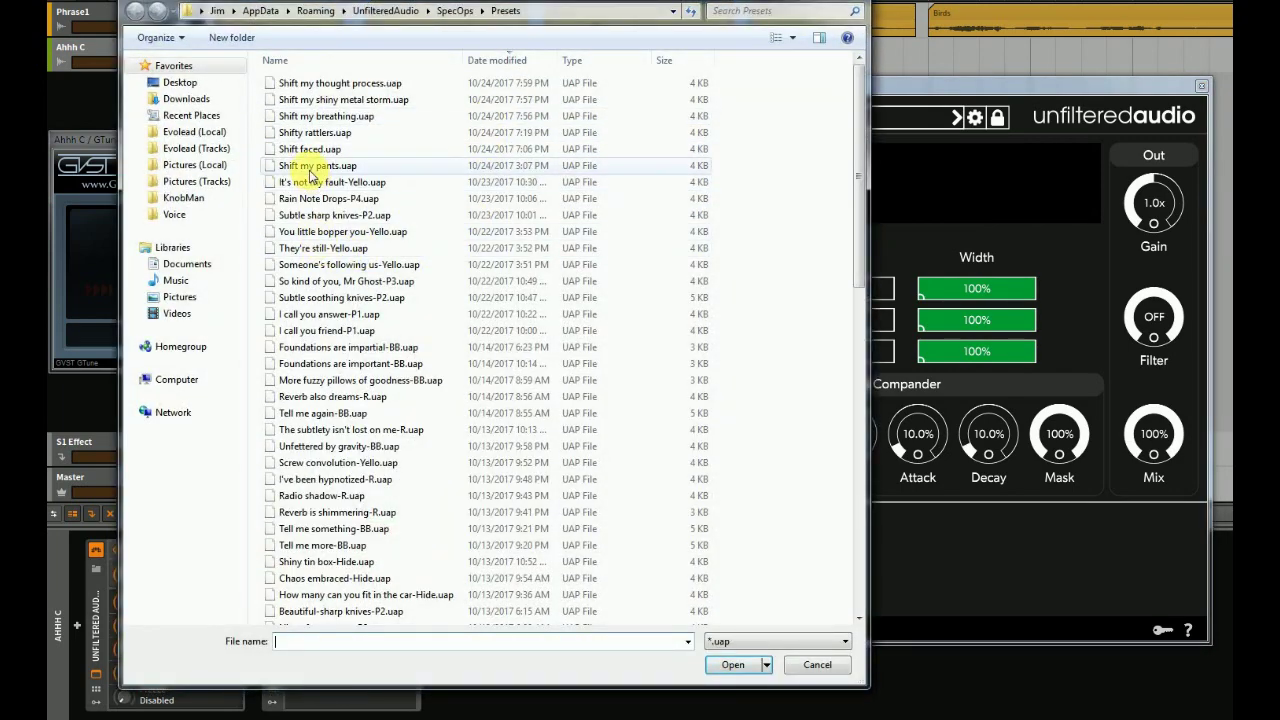
# - Load 'Shift my pants', try a slower Speed then reset it to 100%, and set Window to Shiny
pyautogui.doubleClick(310, 167)
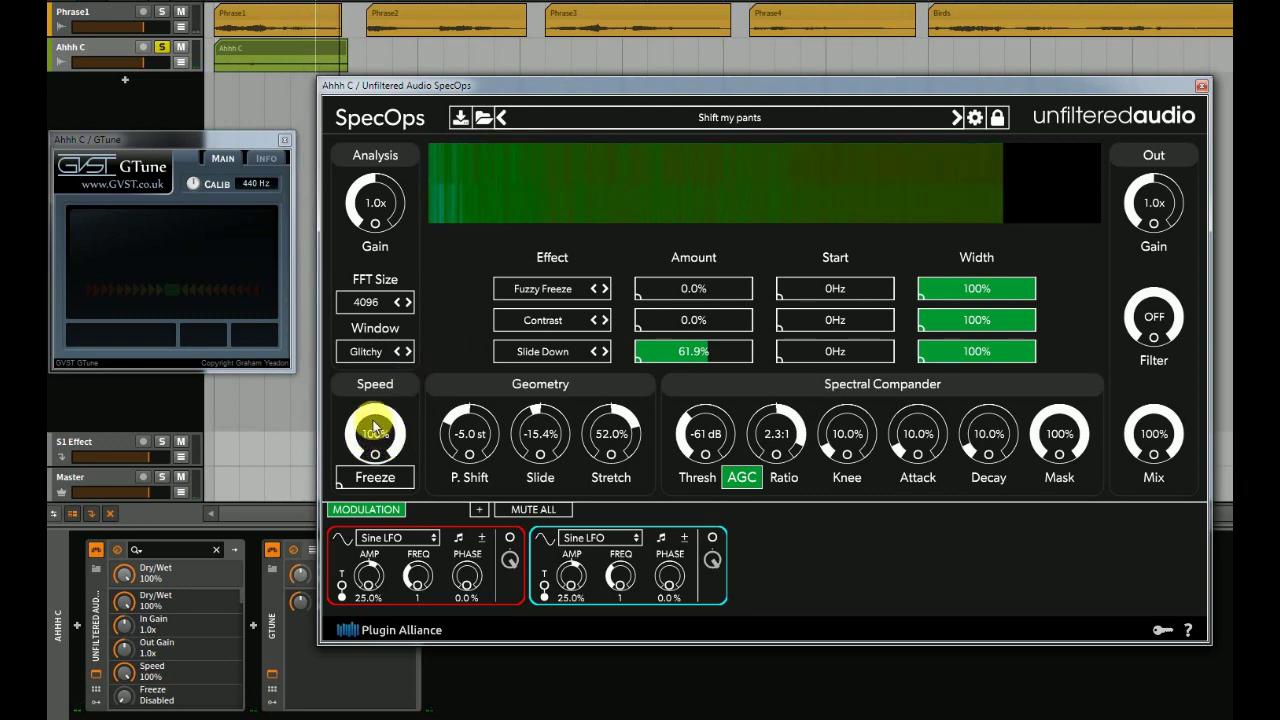
pyautogui.moveTo(373, 428); pyautogui.dragTo(389, 497)
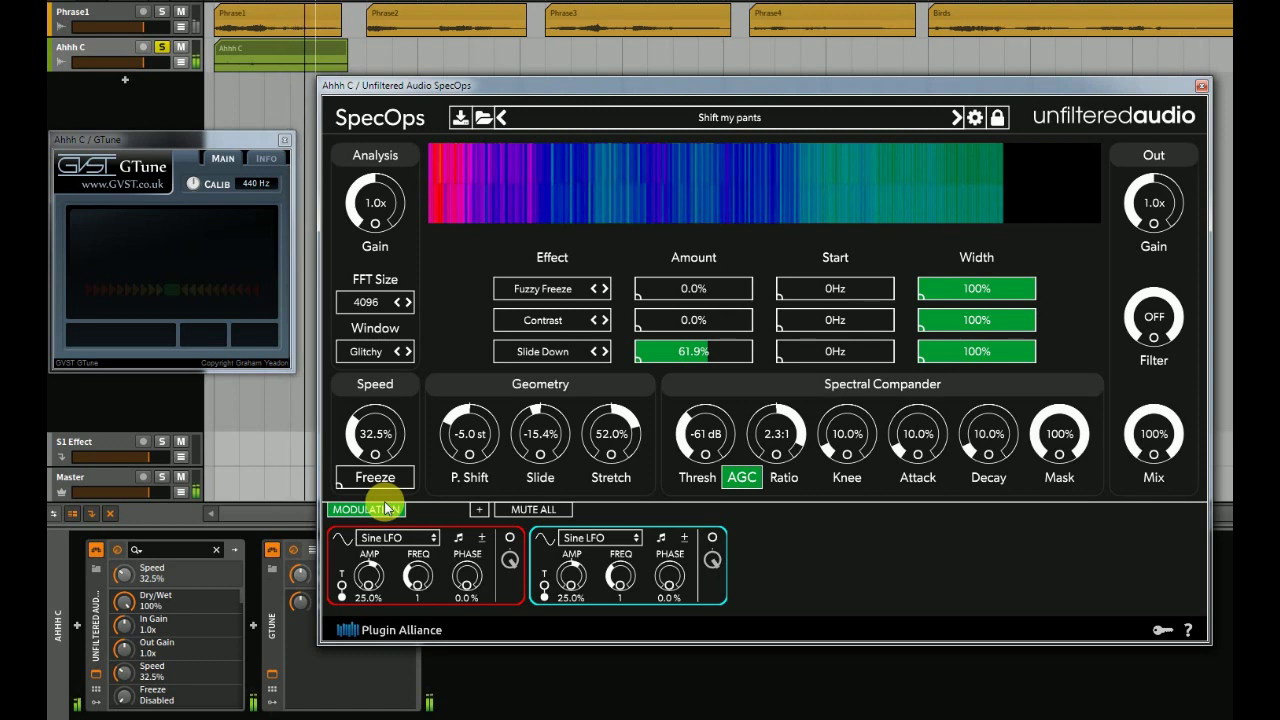
pyautogui.doubleClick(371, 429)
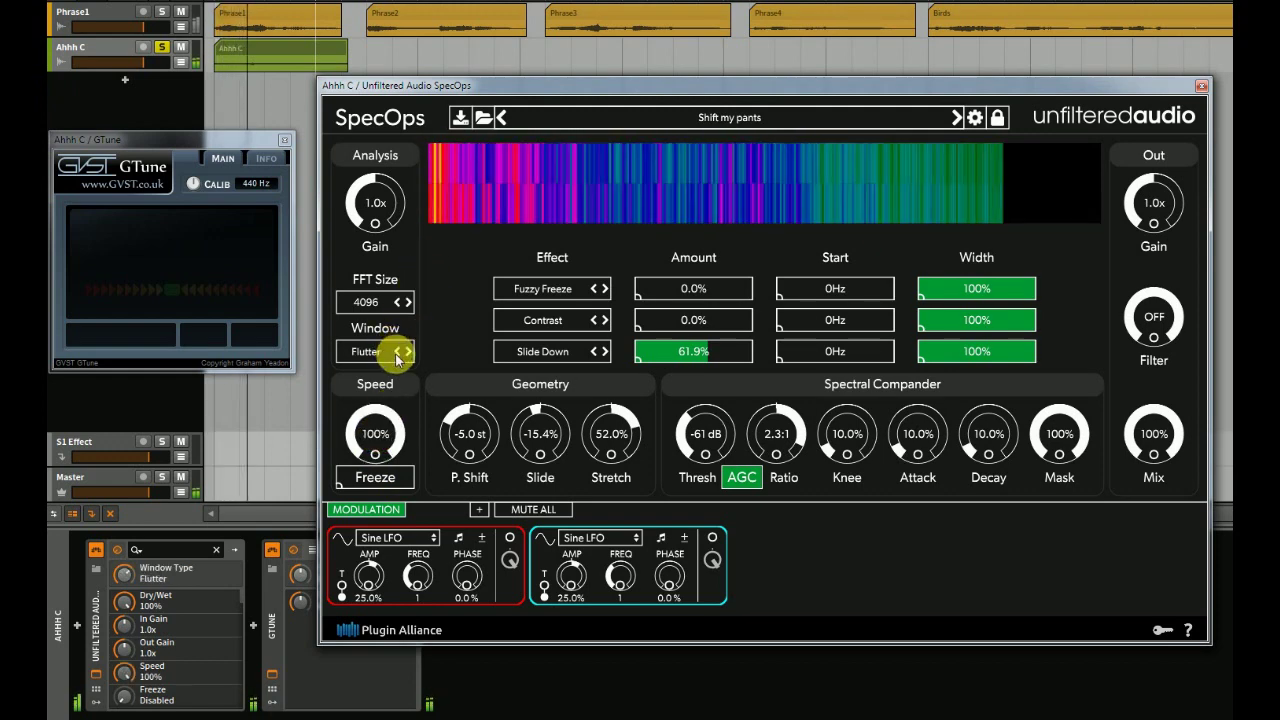
pyautogui.click(397, 352)
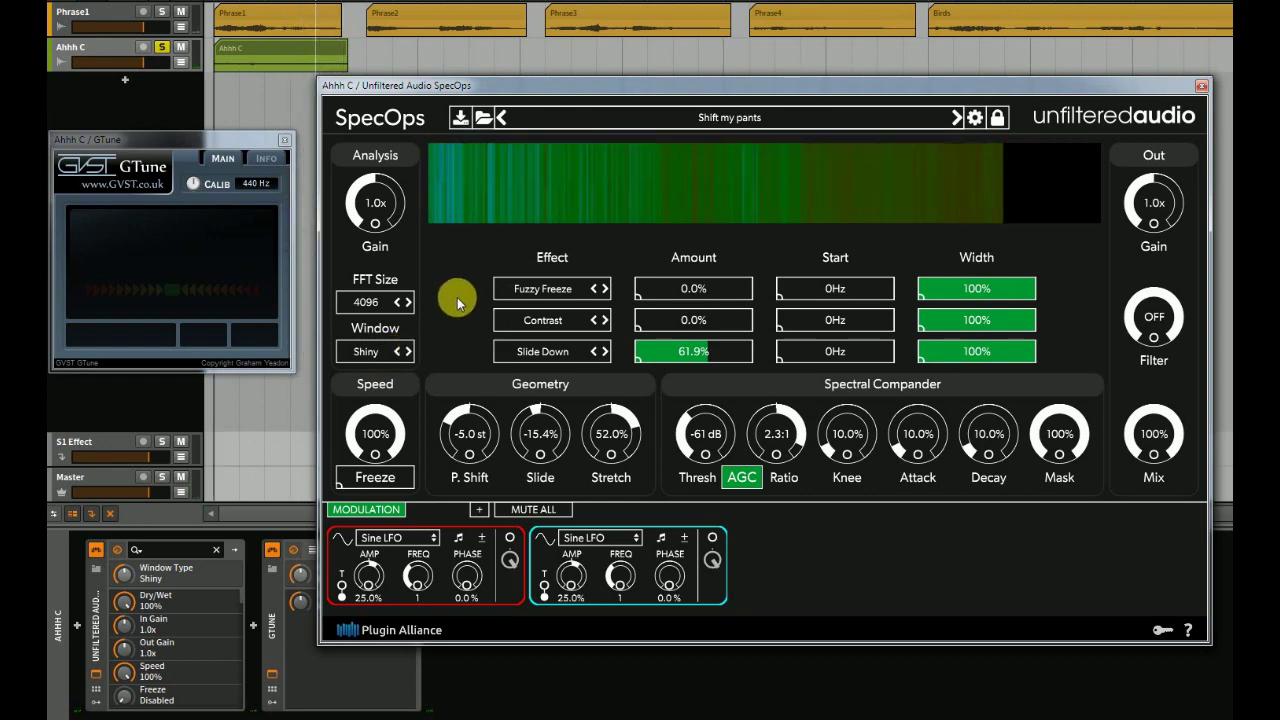
pyautogui.click(487, 117)
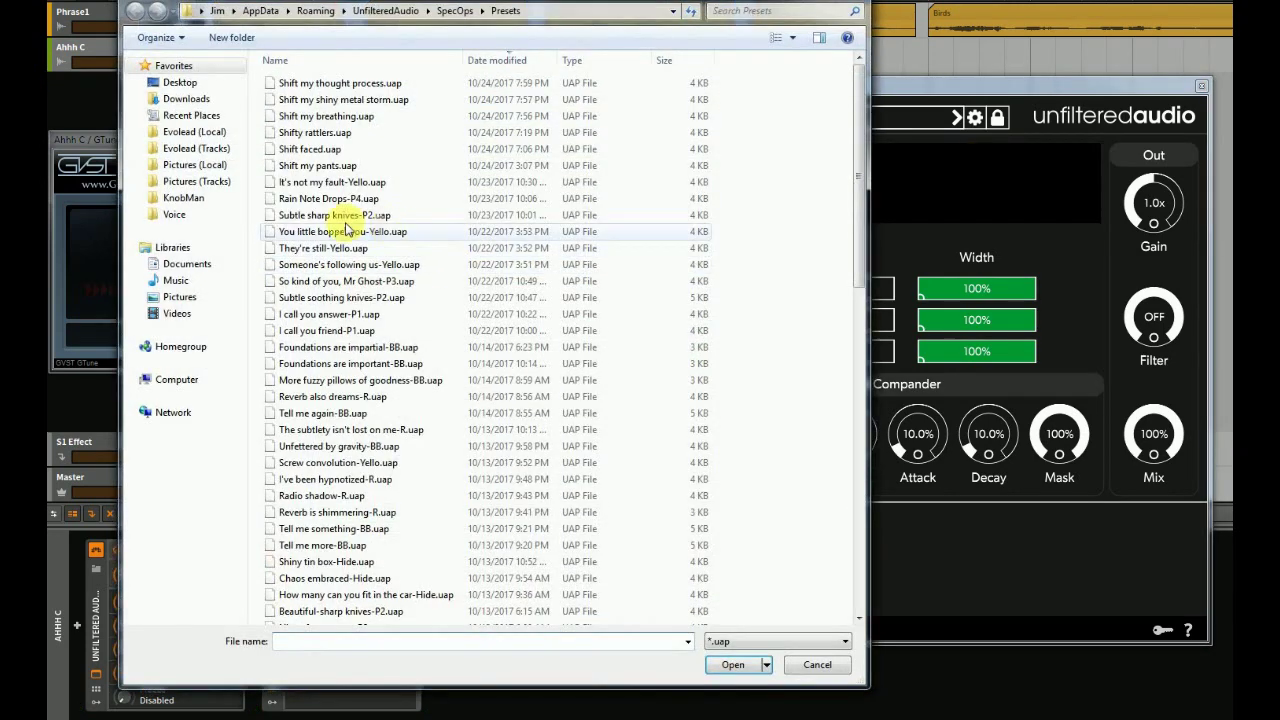
# - Load the 'Shift faced.uap' preset and set a modulation range on its Slide Down Amount
pyautogui.click(307, 150)
pyautogui.doubleClick(307, 150)
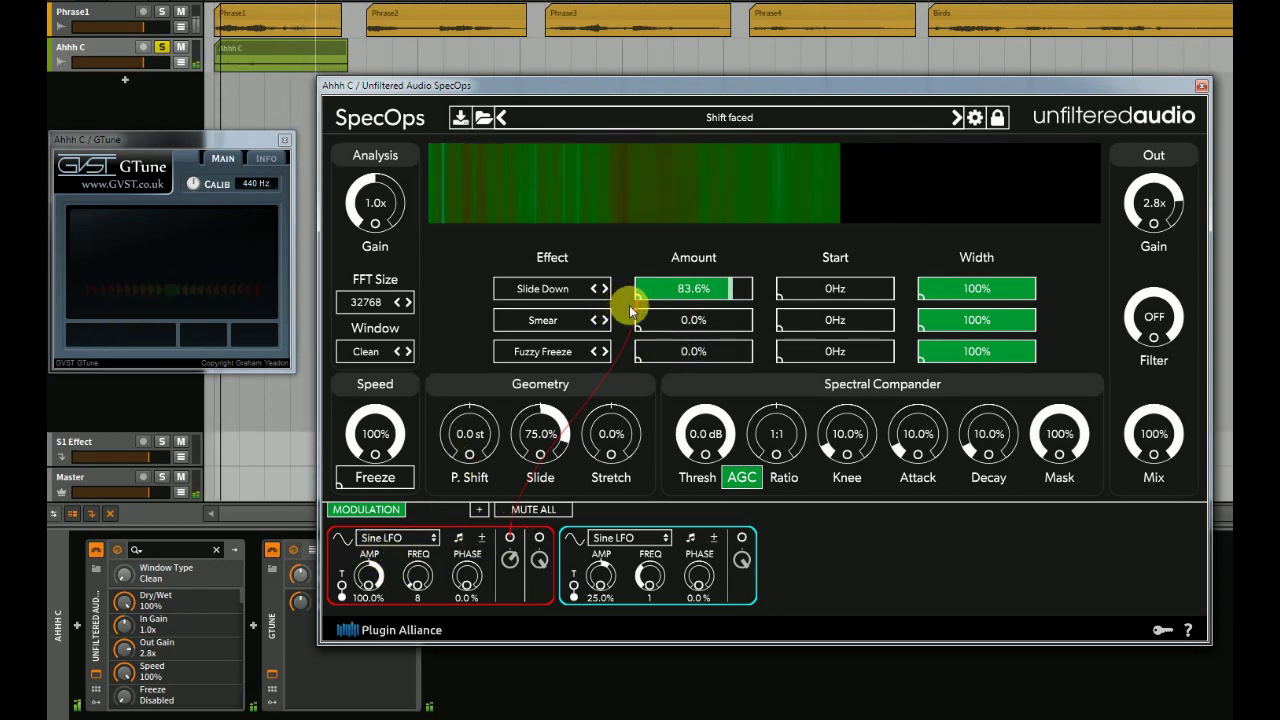
pyautogui.moveTo(640, 297); pyautogui.dragTo(634, 329)
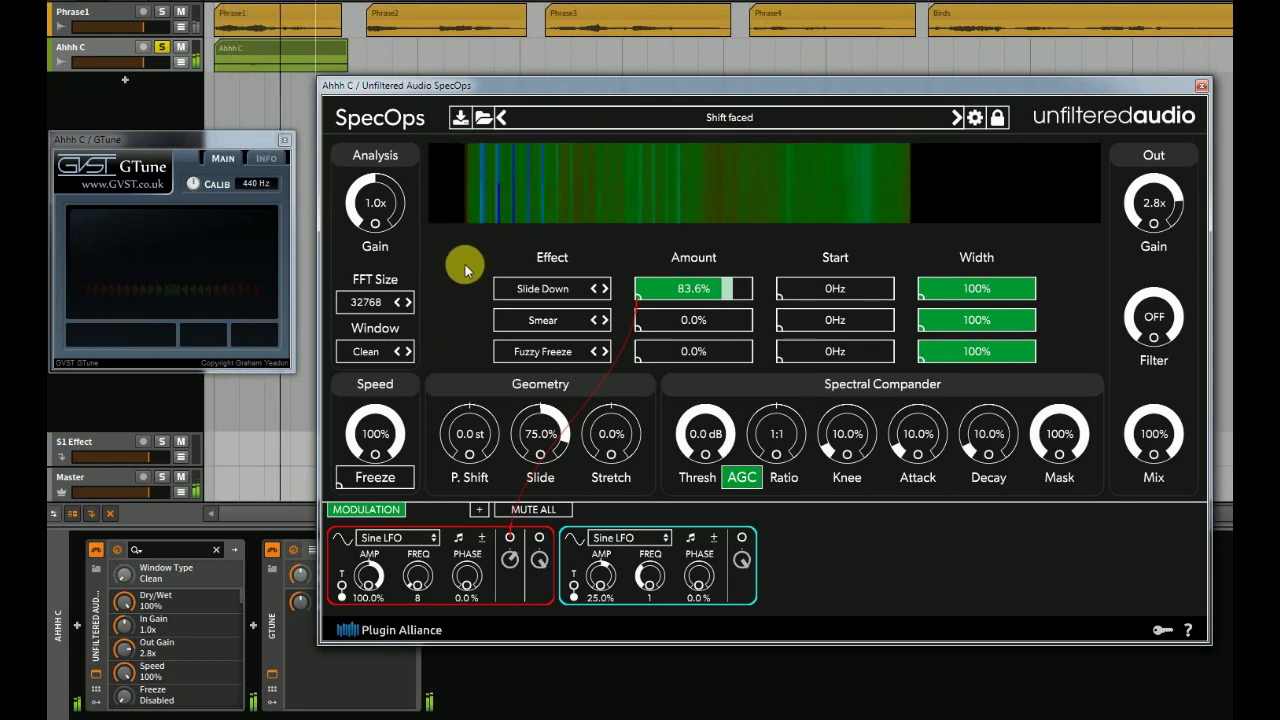
# - Load the 'Shifty rattlers.uap' preset, raise Analysis Gain above 0.5x, then lower it to 0.8x
pyautogui.click(485, 119)
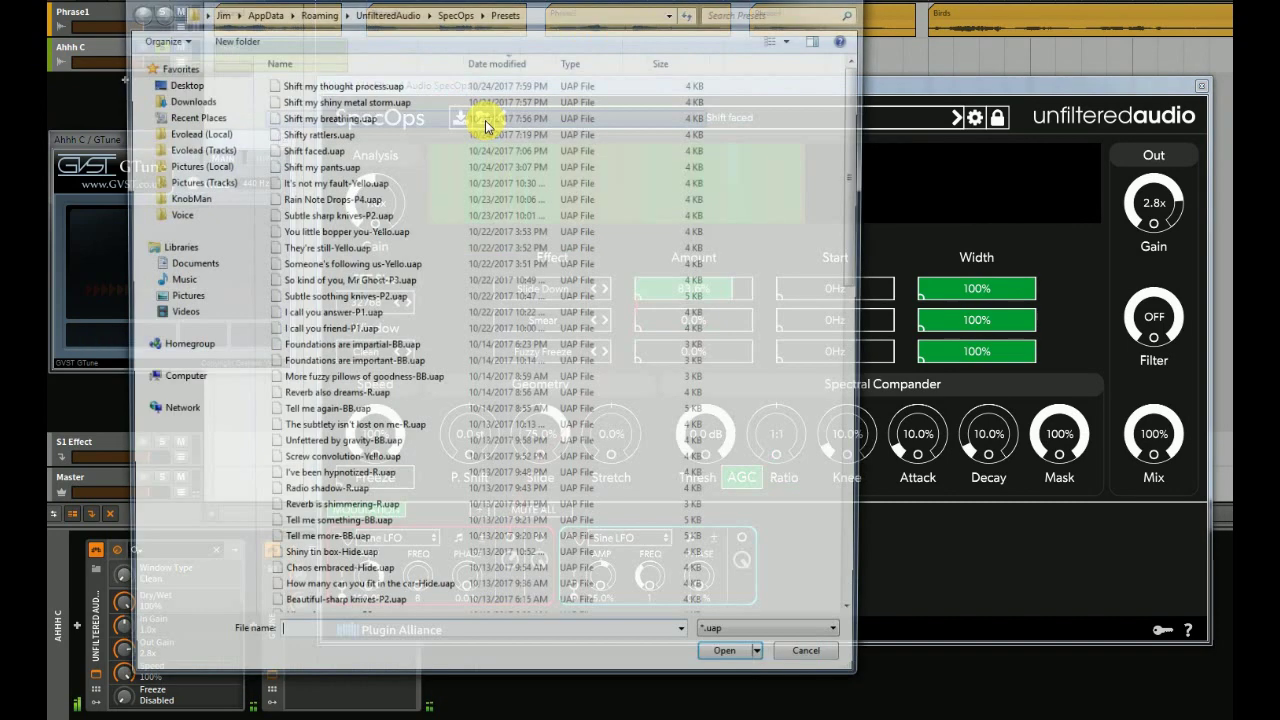
pyautogui.doubleClick(318, 134)
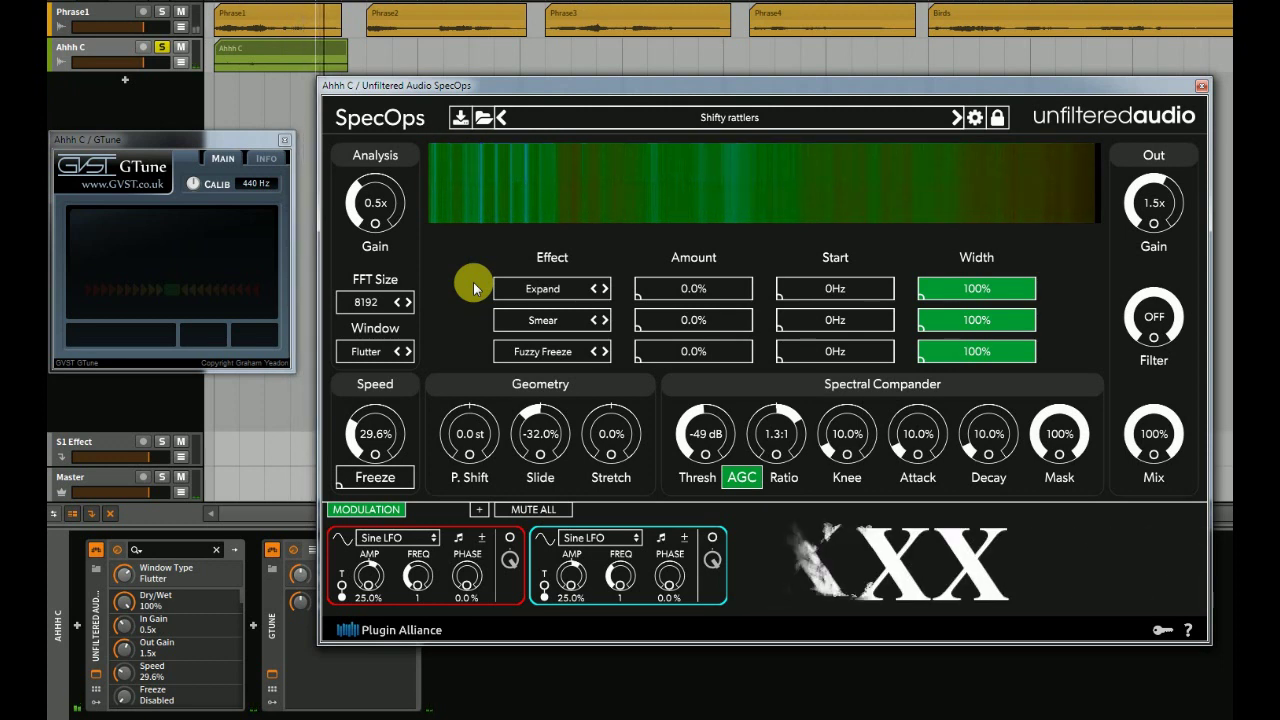
pyautogui.moveTo(471, 242)
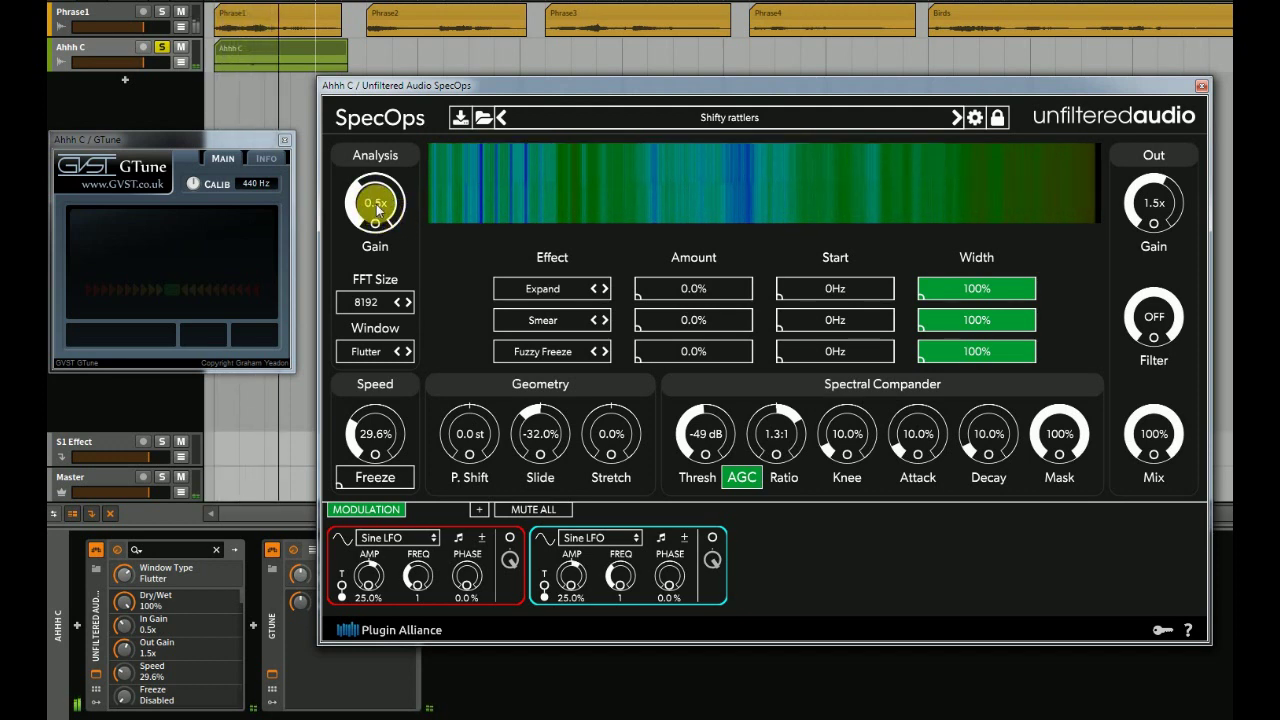
pyautogui.moveTo(376, 204); pyautogui.dragTo(378, 165)
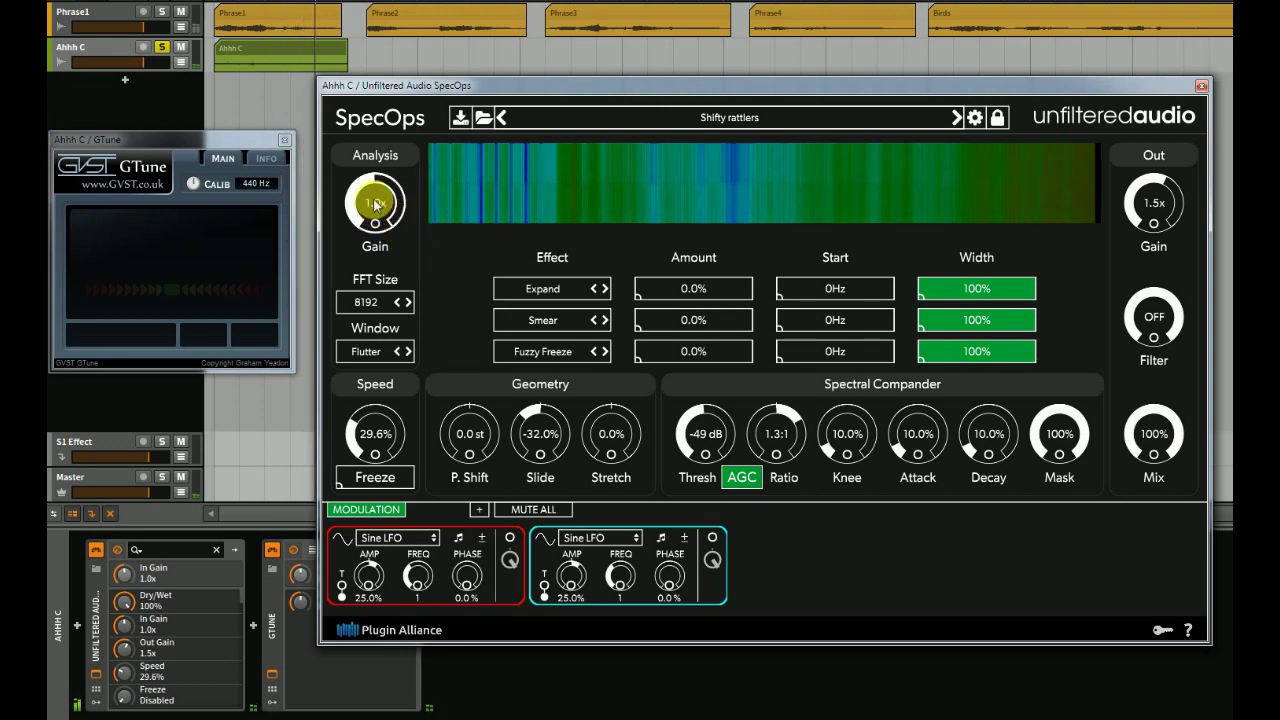
pyautogui.moveTo(375, 204); pyautogui.dragTo(370, 232)
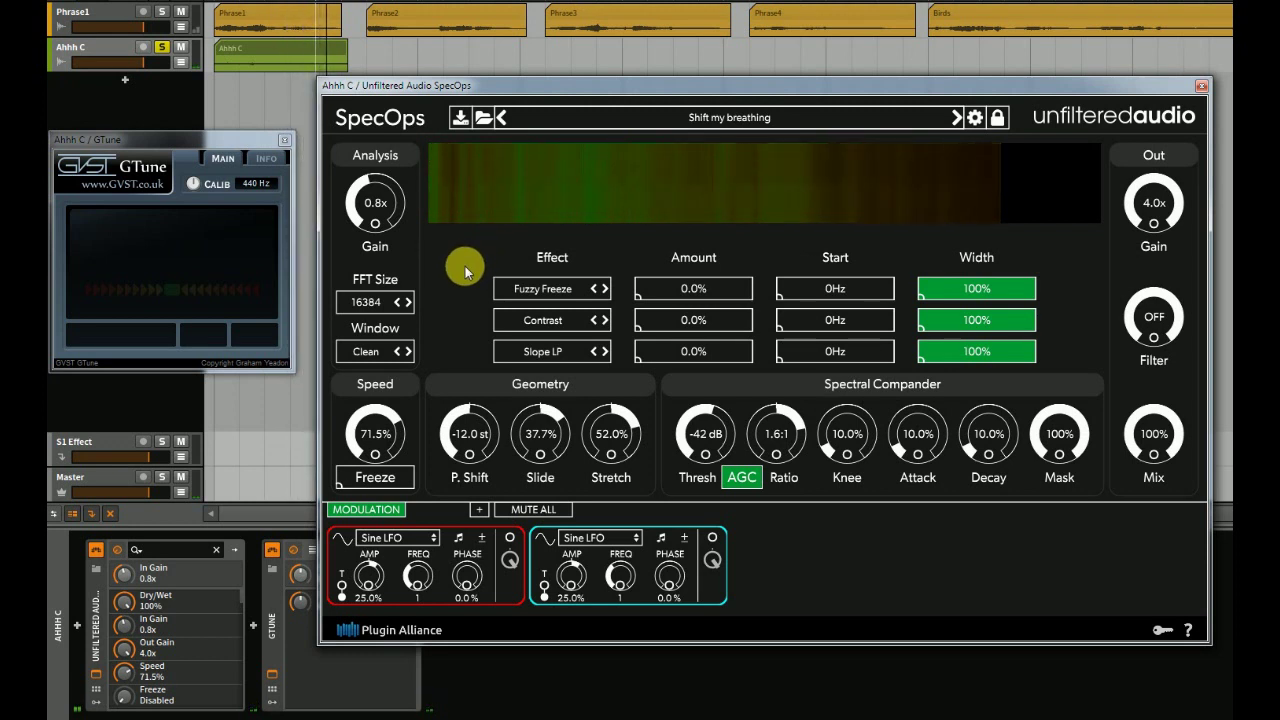
# - Raise the Shift my breathing preset's analysis Gain knob from 0.8x to 1.0x
pyautogui.moveTo(520, 217)
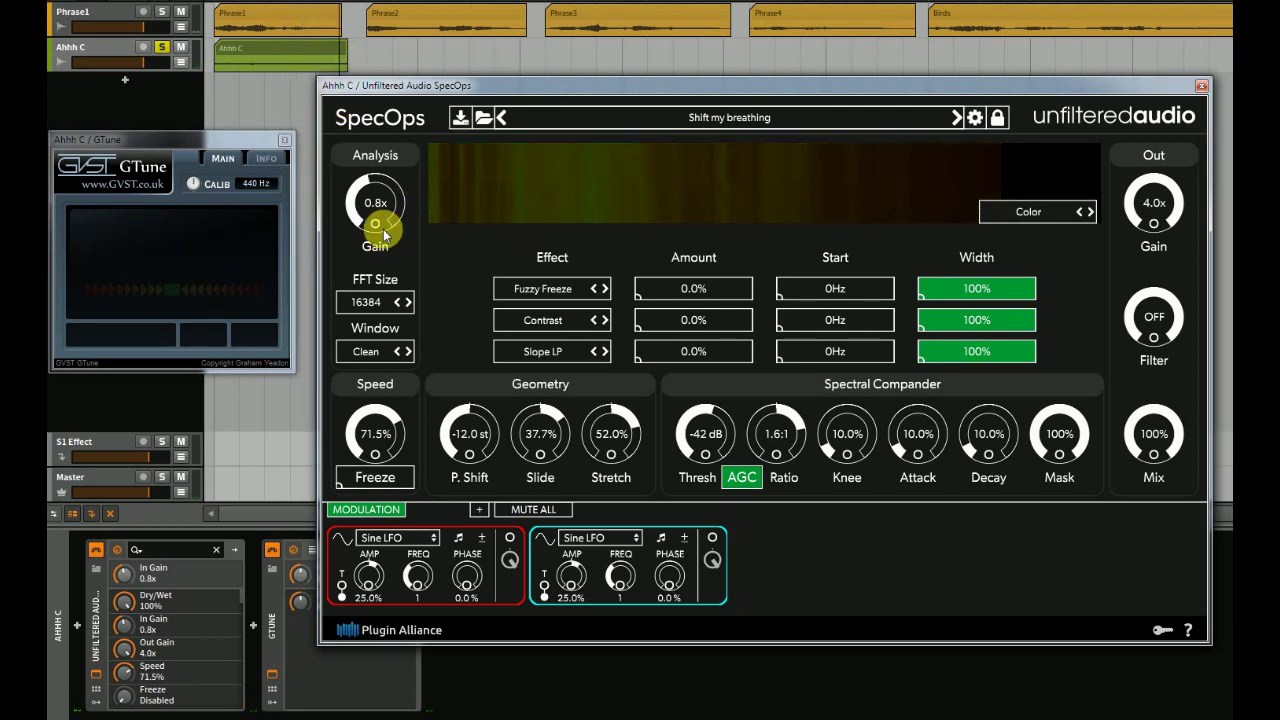
pyautogui.moveTo(384, 234); pyautogui.dragTo(388, 204)
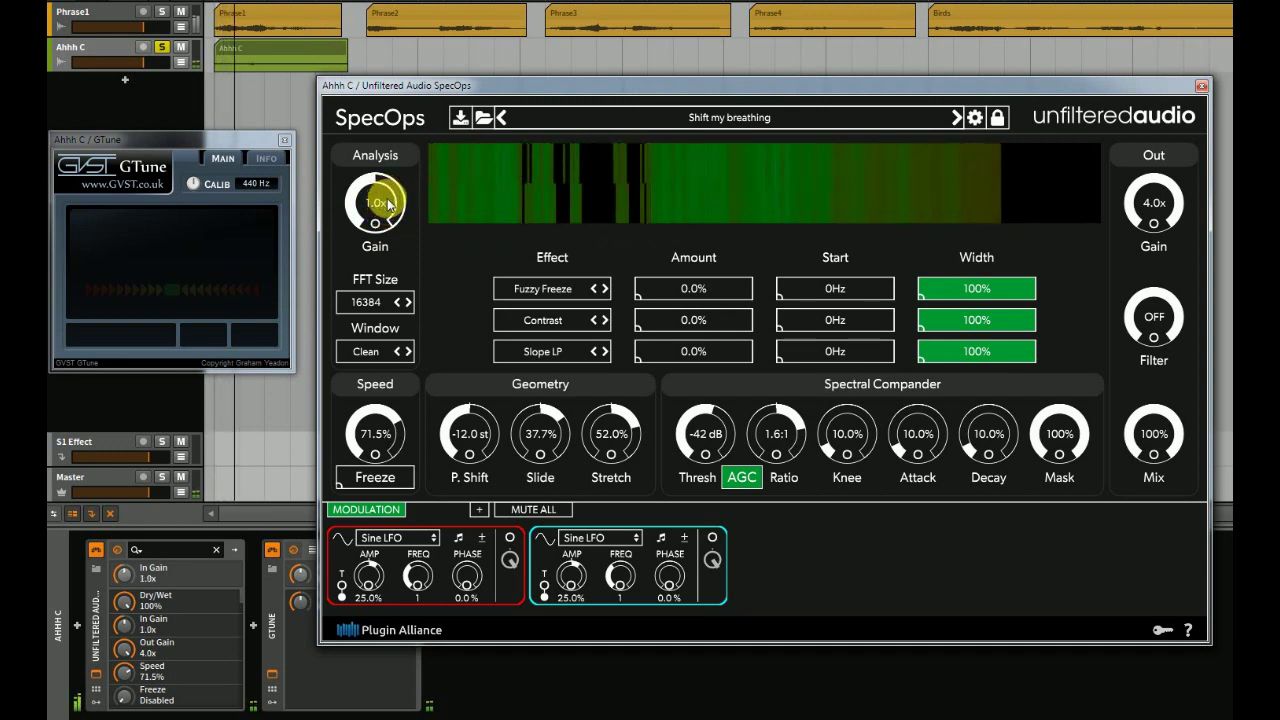
pyautogui.moveTo(594, 177)
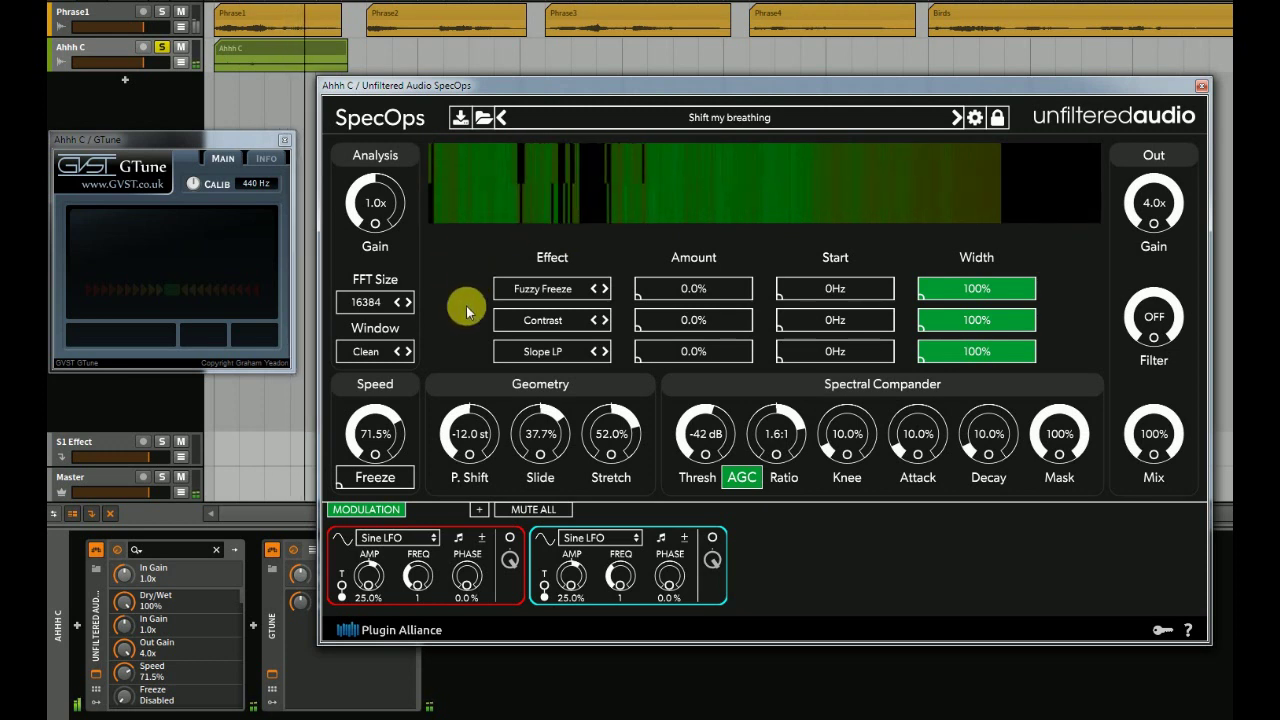
# - Load the Shift my shiny metal storm preset and adjust the Slide knob's modulation amount
pyautogui.click(481, 117)
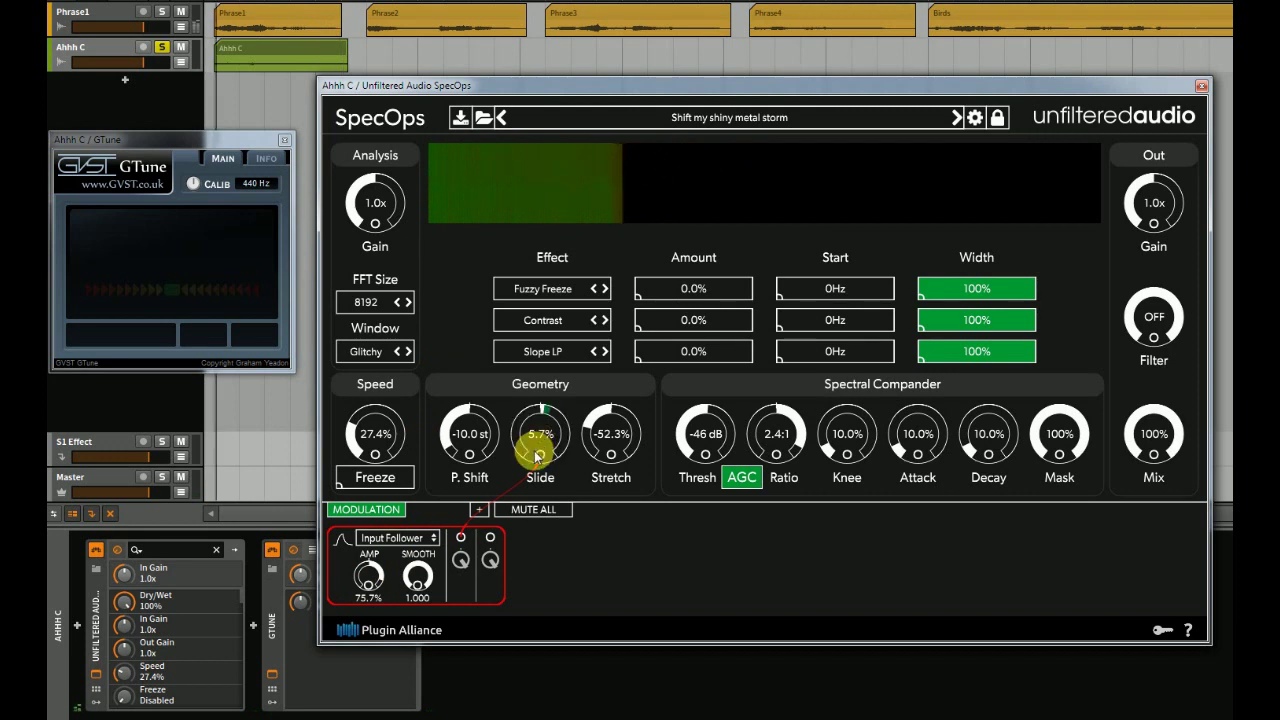
pyautogui.moveTo(540, 456); pyautogui.dragTo(540, 440)
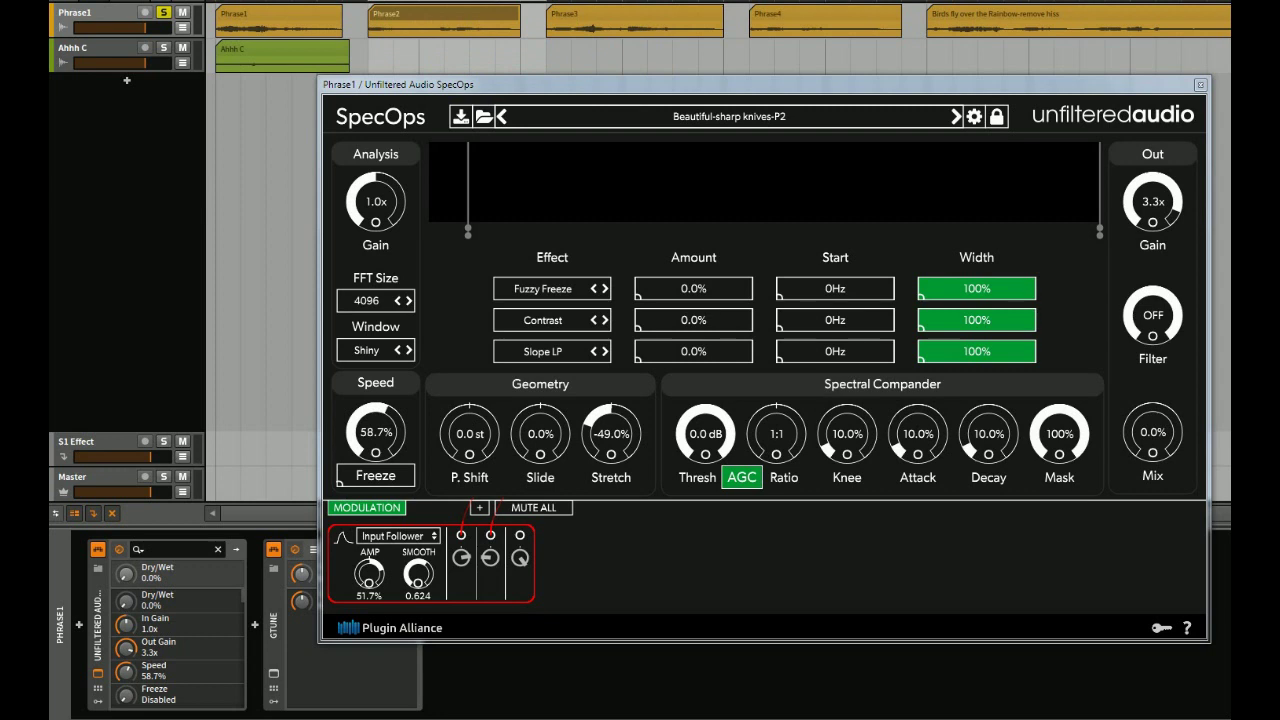
# - Play the vocal phrases through Beautiful-sharp knives-P2 at 0% mix
pyautogui.press('space')
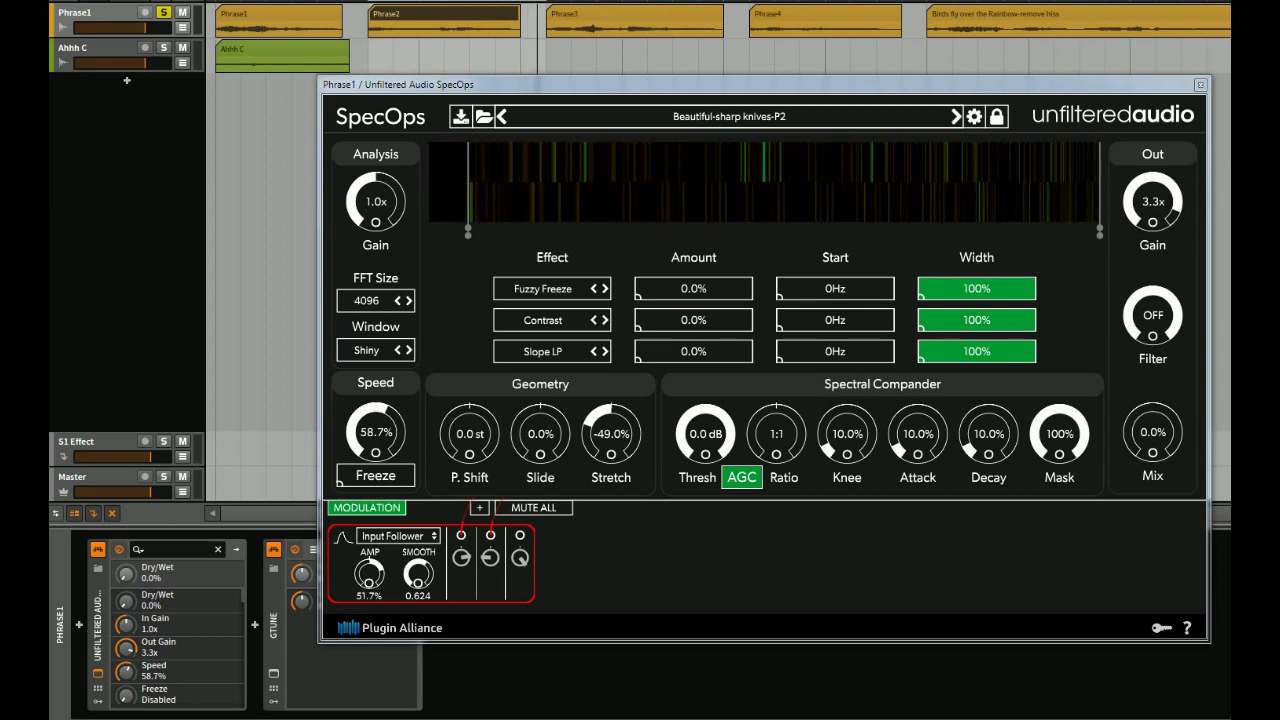
pyautogui.click(791, 20)
# - Raise Mix to about 64.3% and replay the phrases with the effect blended in
pyautogui.click(1158, 438)
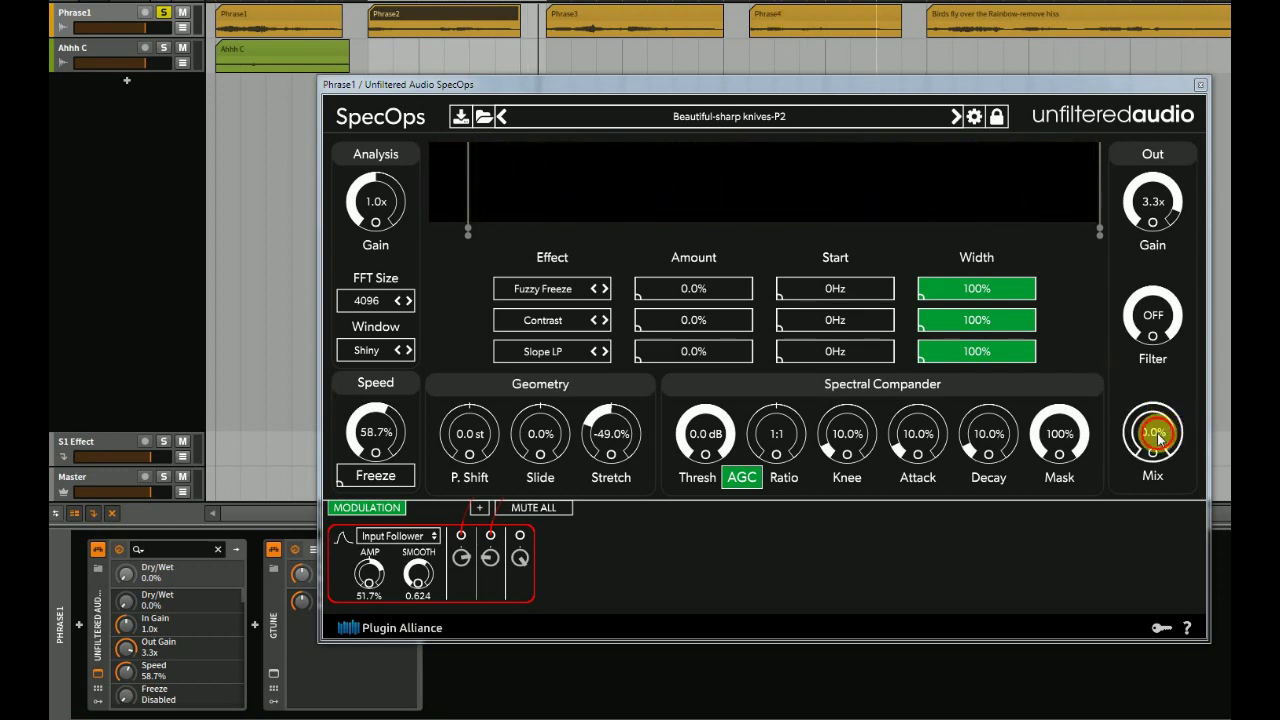
pyautogui.moveTo(1158, 438); pyautogui.dragTo(1171, 273)
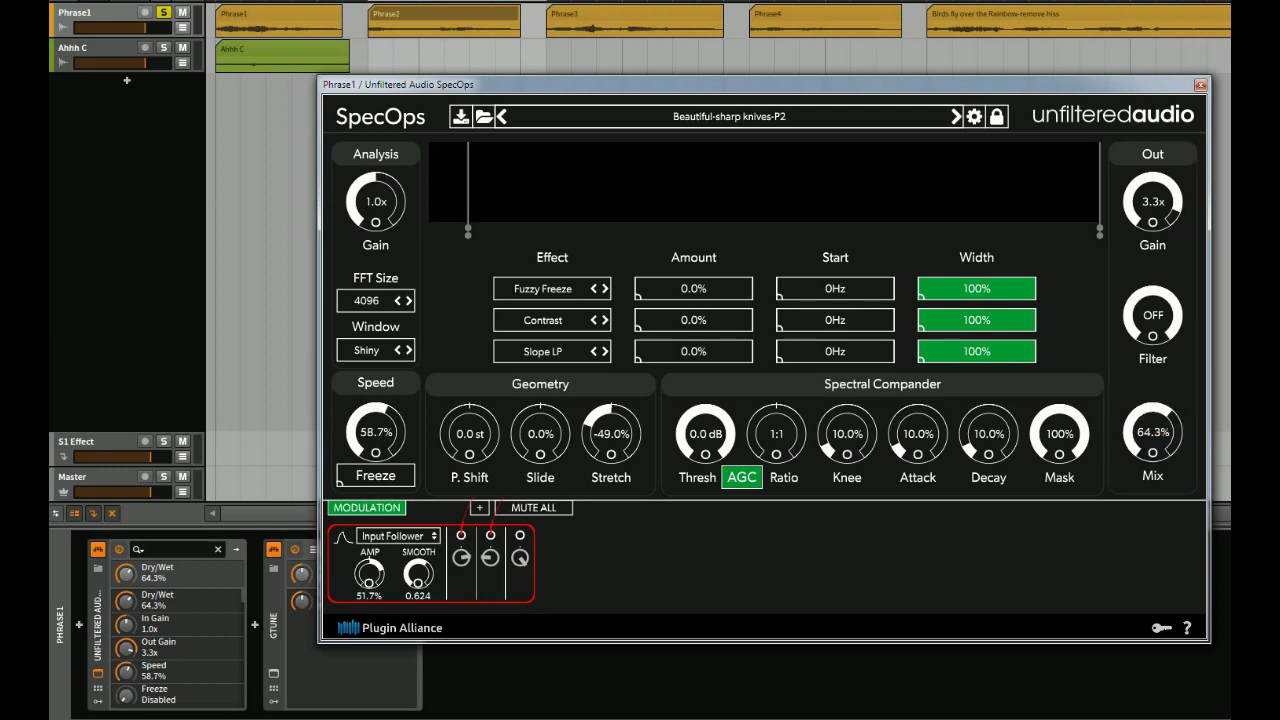
pyautogui.press('space')
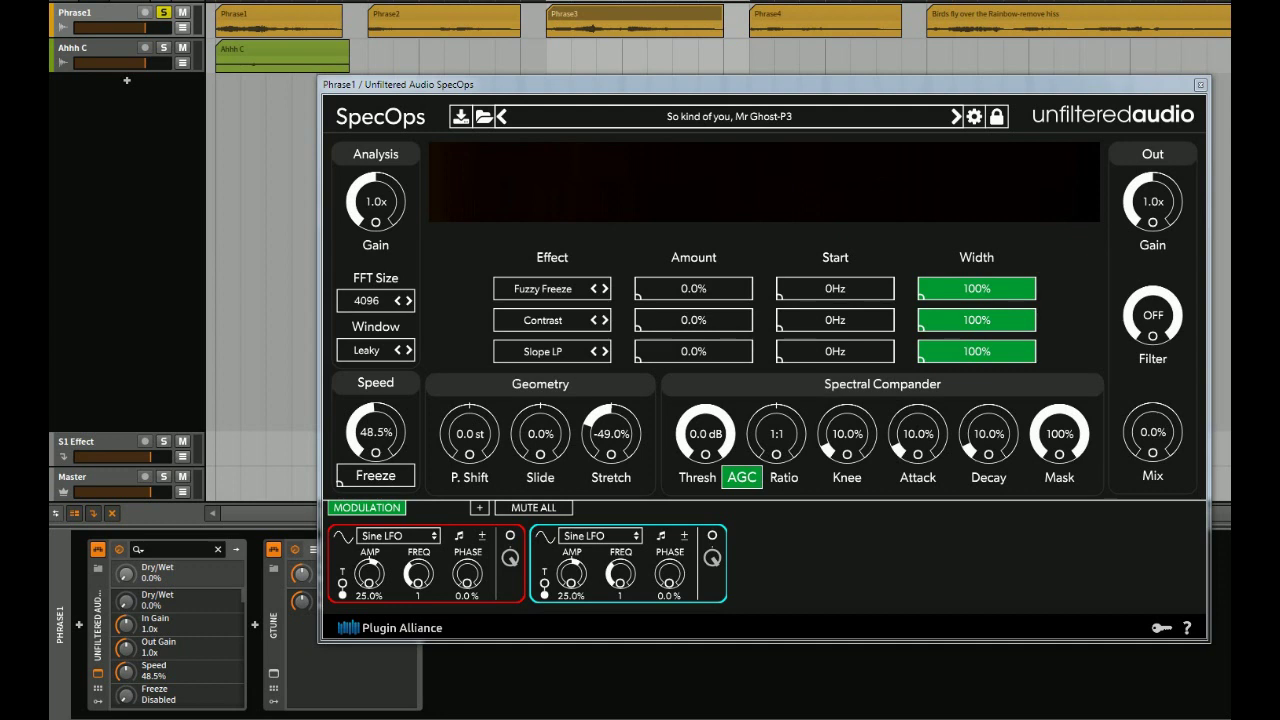
# - Play Phrase3 through So kind of you, Mr Ghost-P3 at 0% mix, then stop
pyautogui.press('space')
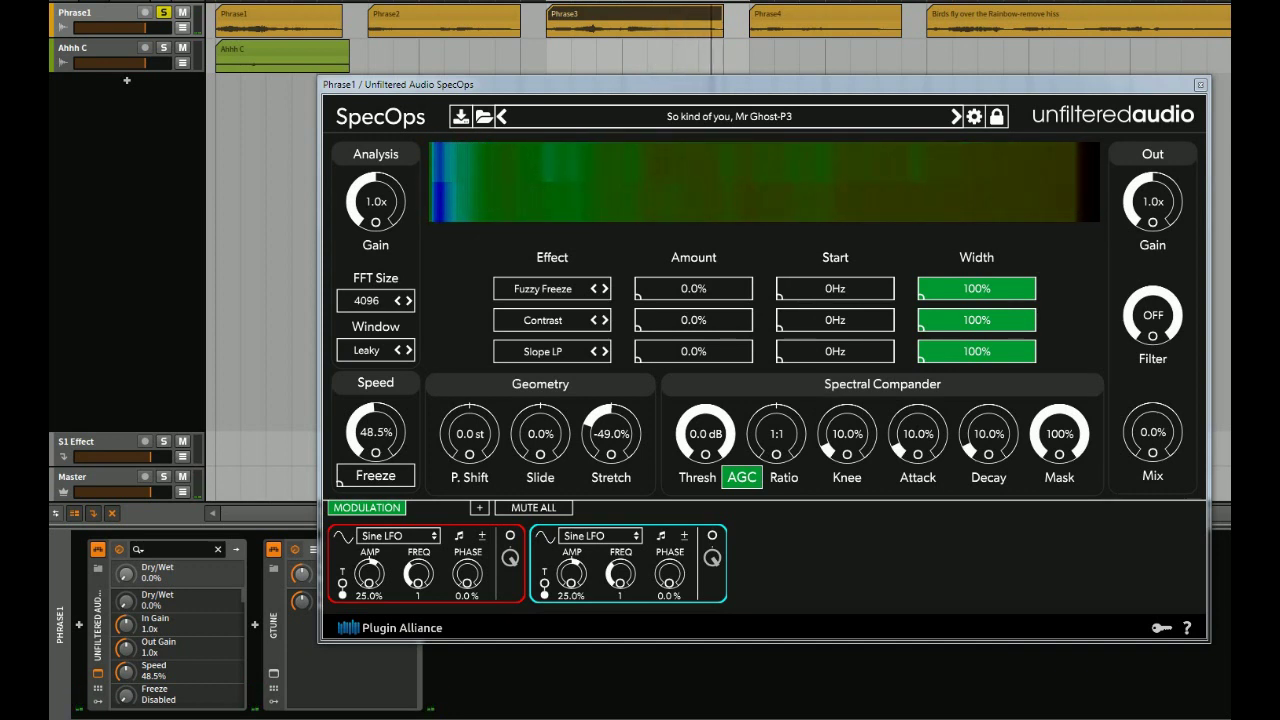
pyautogui.press('space')
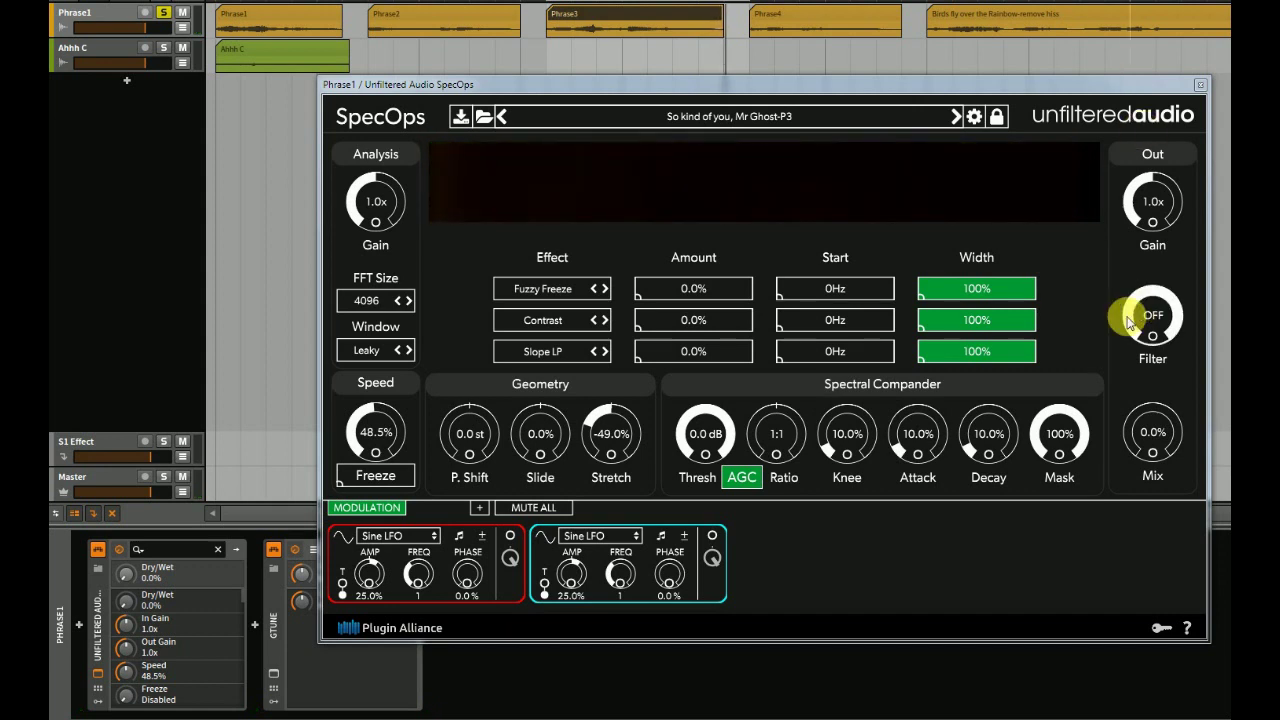
# - Raise Mix to 70.1% on So kind of you, Mr Ghost-P3 and resume playback
pyautogui.moveTo(1158, 432); pyautogui.dragTo(1180, 276)
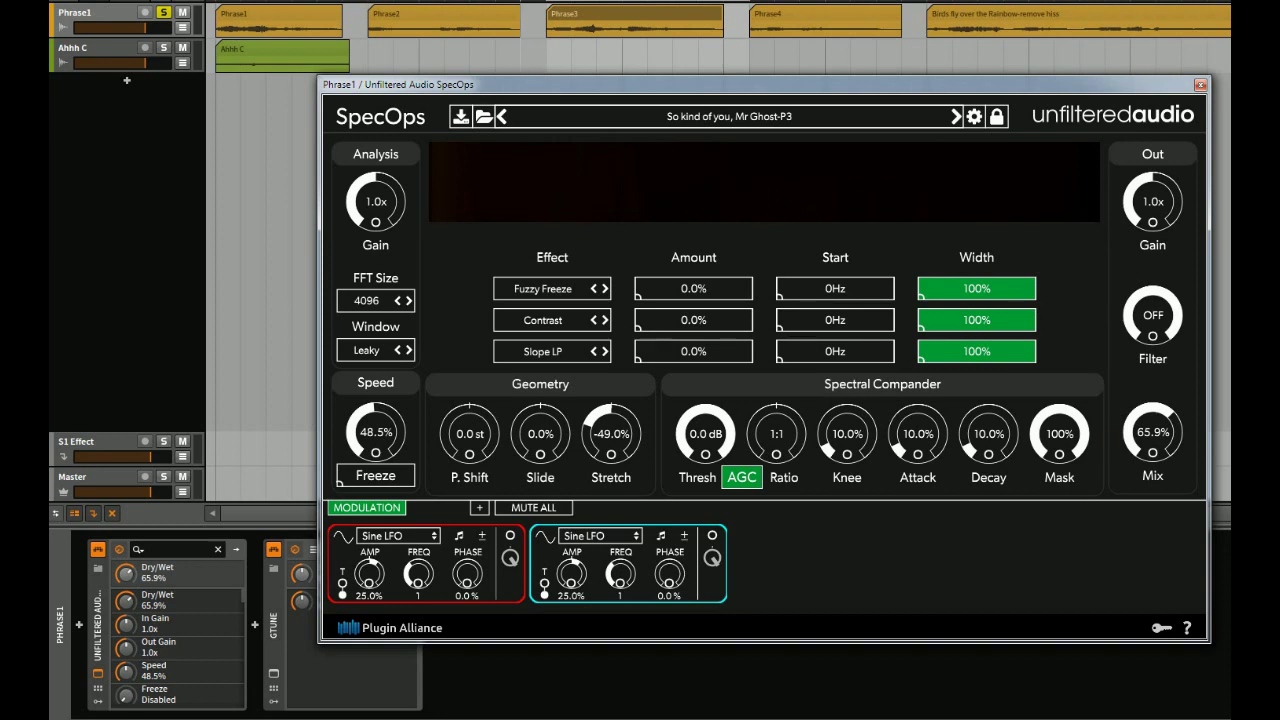
pyautogui.click(1130, 433)
pyautogui.moveTo(1136, 428); pyautogui.dragTo(1138, 420)
pyautogui.press('space')
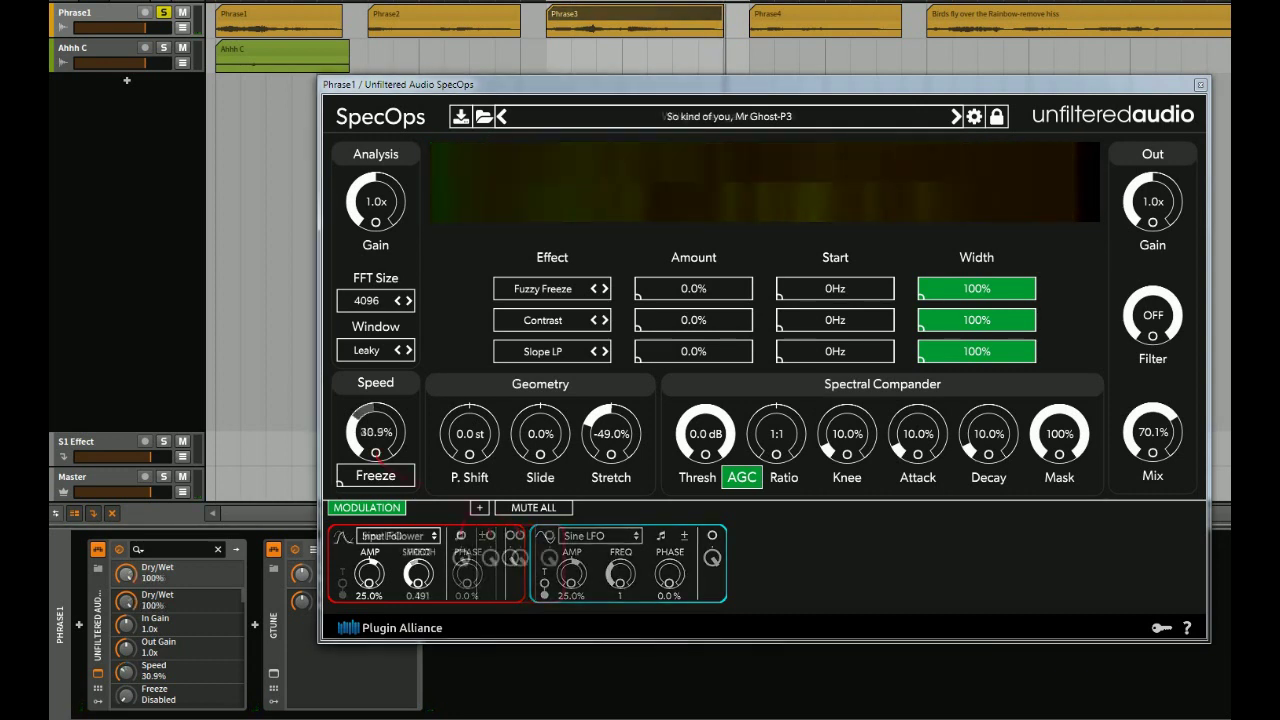
# - Play Phrase3 through the blended So kind of you, Mr Ghost-P3 preset
pyautogui.press('space')
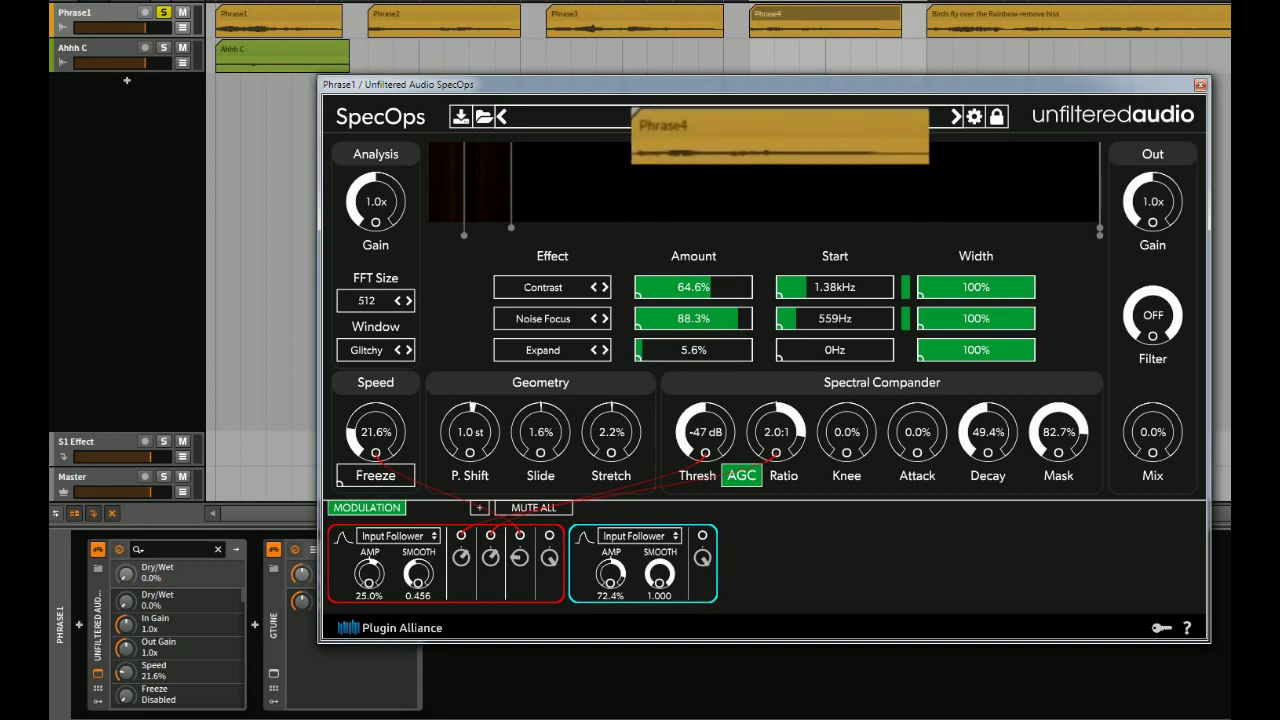
# - Play Phrase4 through Rain Note Drops-P4, blend Mix to 48.3%, and replay it
pyautogui.moveTo(632, 110); pyautogui.dragTo(750, 12)
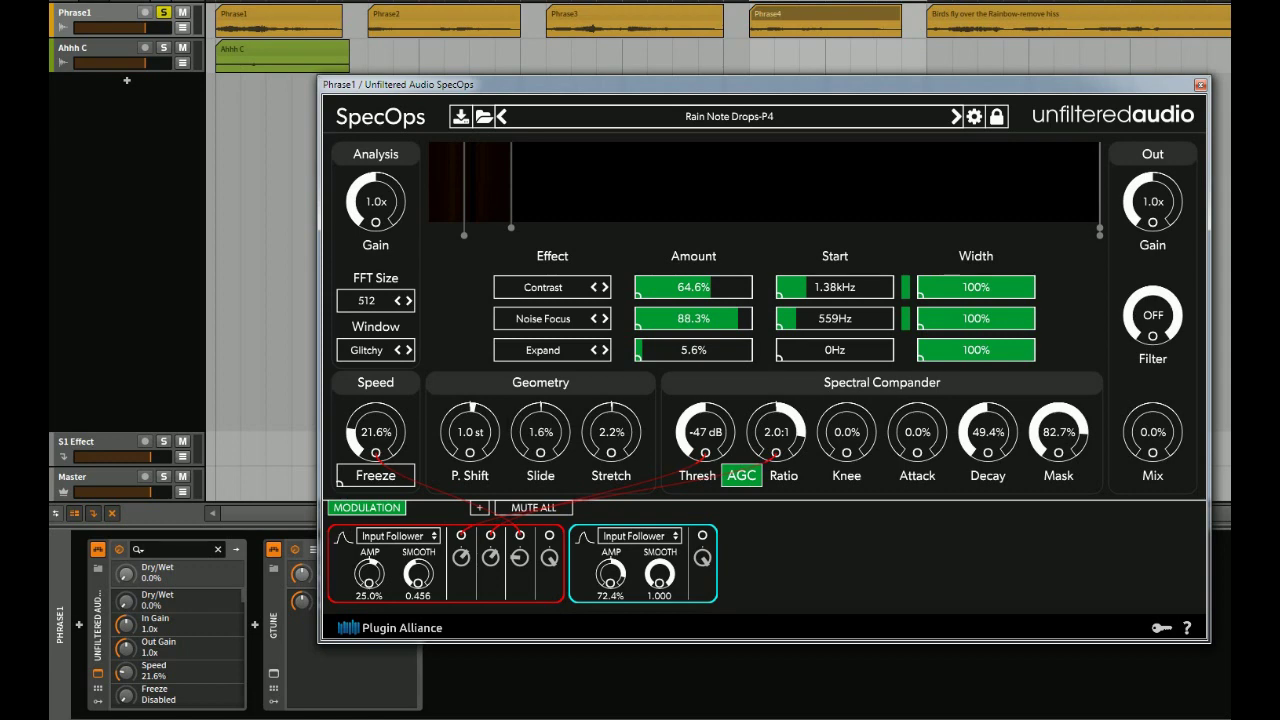
pyautogui.press('space')
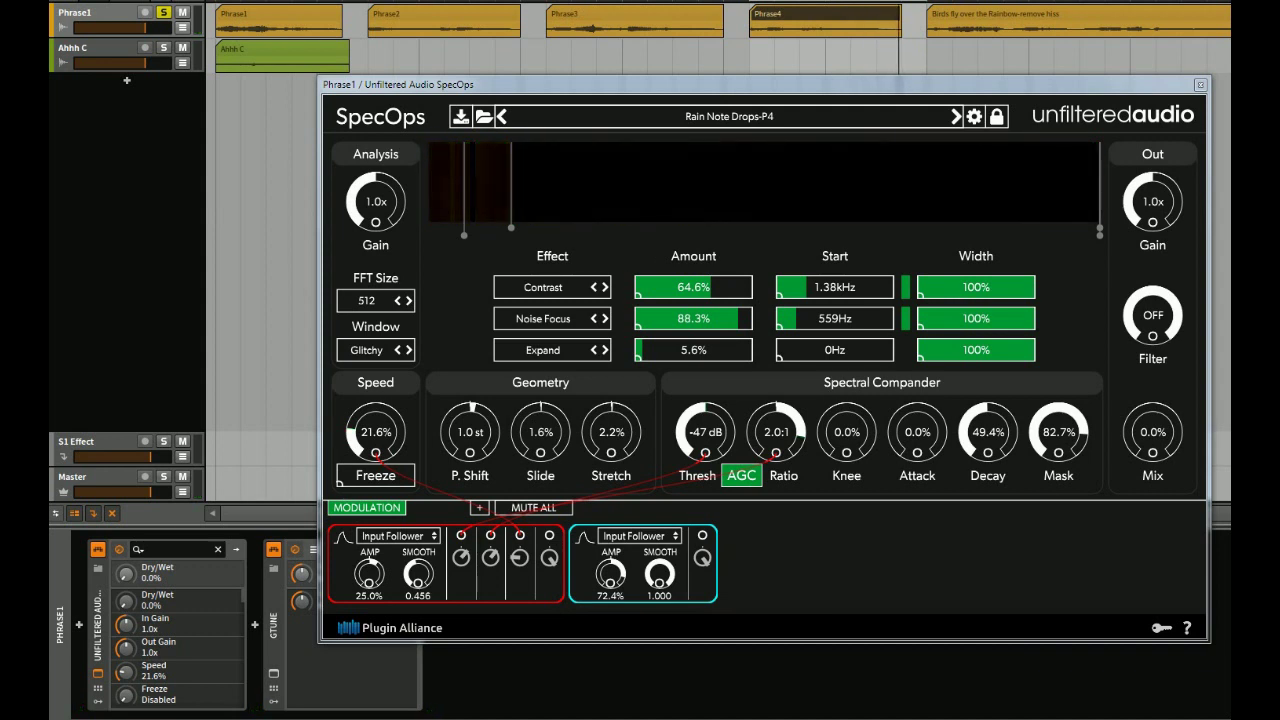
pyautogui.moveTo(1155, 432); pyautogui.dragTo(1152, 332)
pyautogui.press('space')
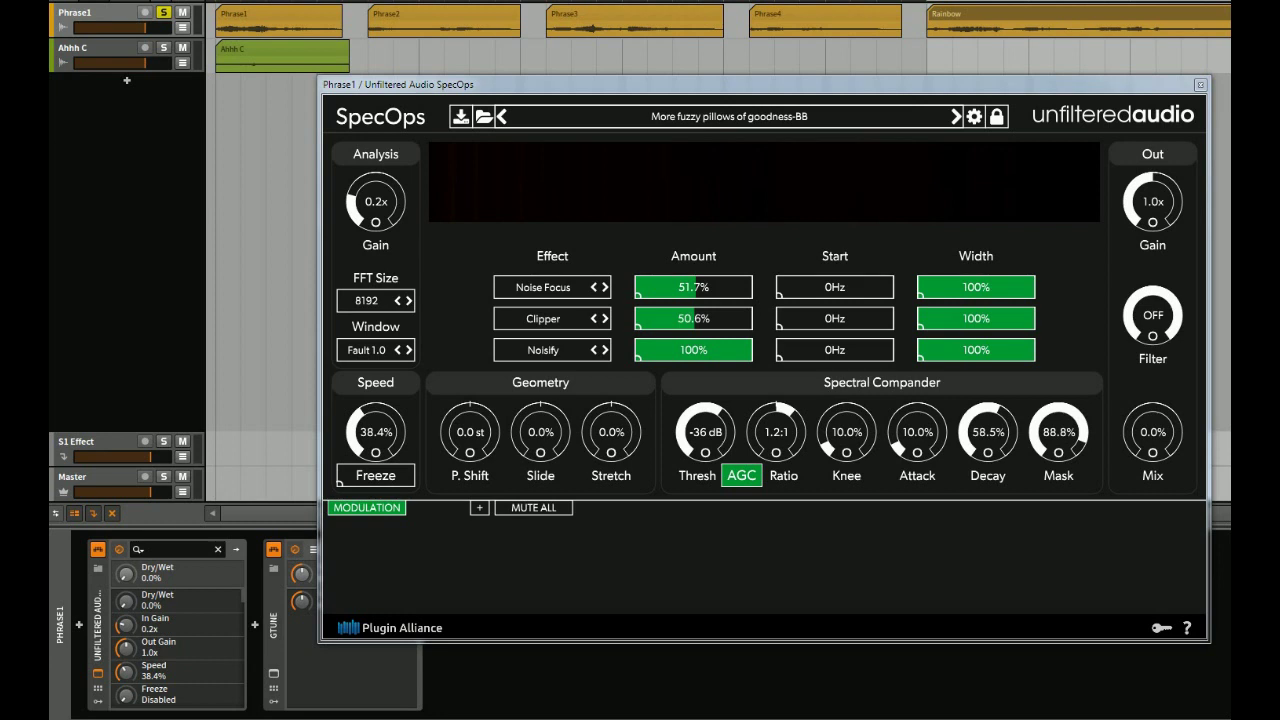
# - Play the Rainbow clip through More fuzzy pillows of goodness-B8 and raise Mix to 38.1%
pyautogui.press('space')
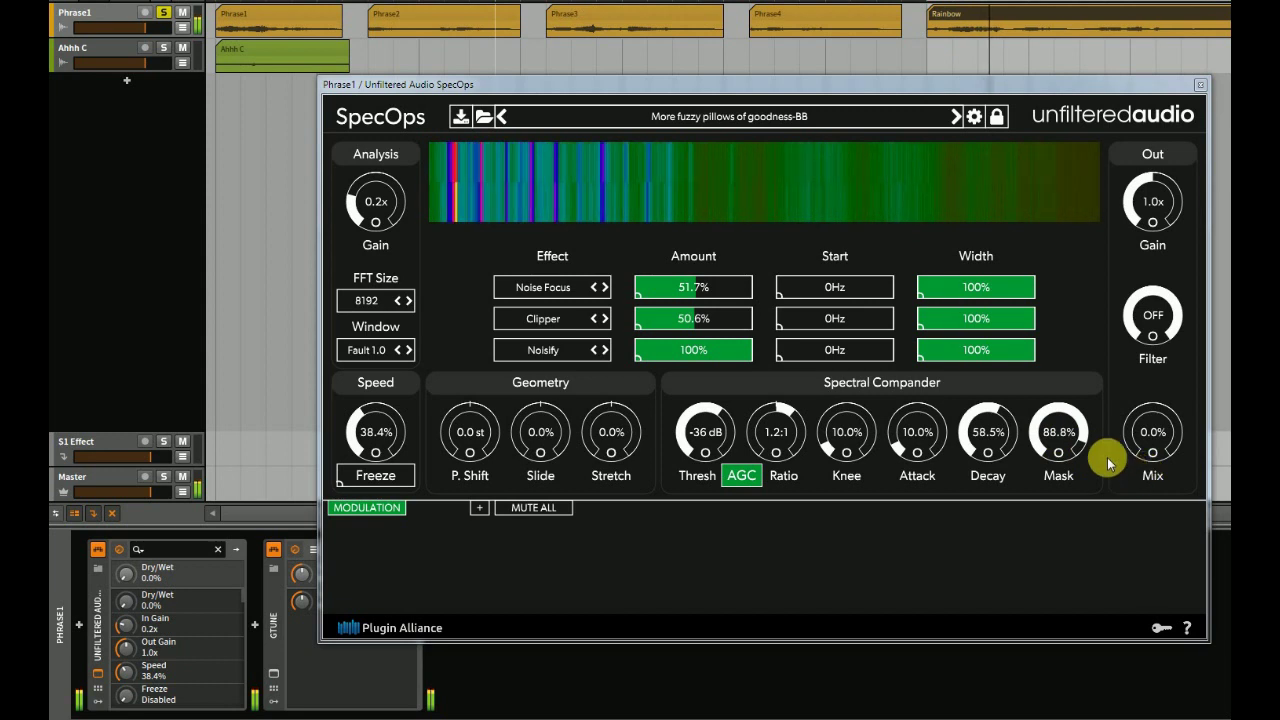
pyautogui.moveTo(1154, 426); pyautogui.dragTo(1161, 389)
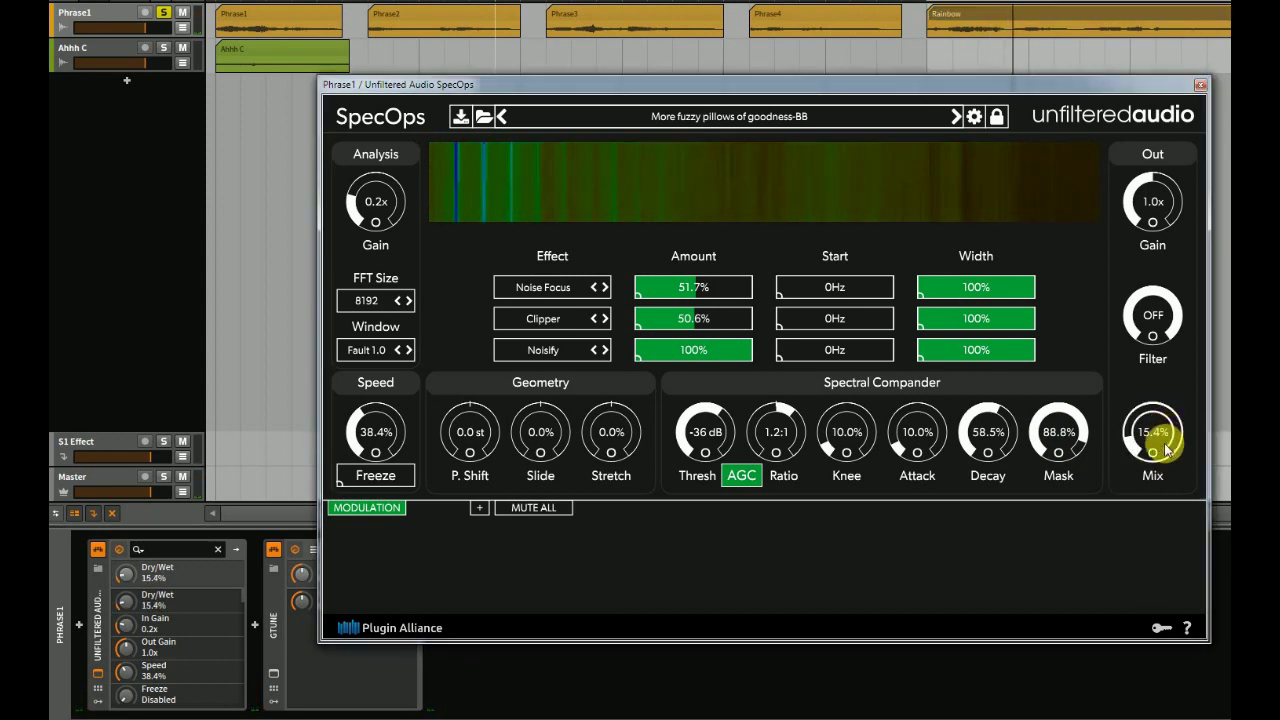
pyautogui.moveTo(1166, 450); pyautogui.dragTo(1173, 357)
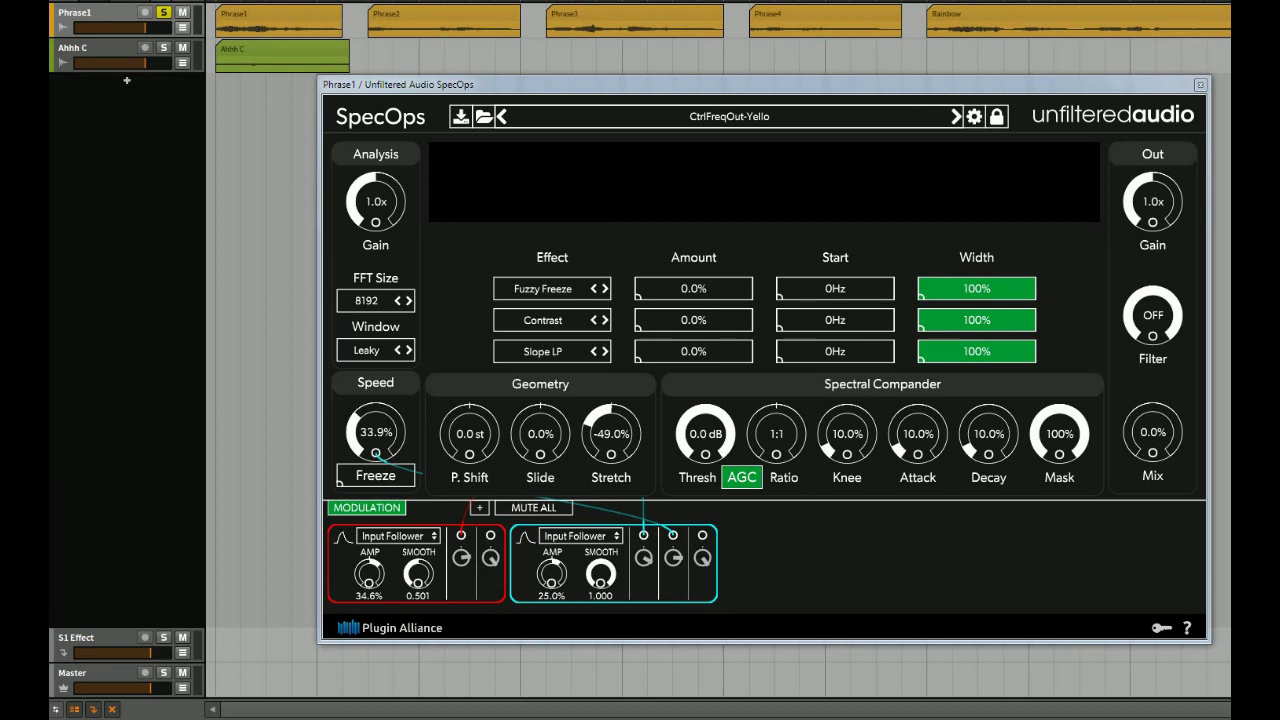
# - Play the vocal through CtrlFreqOut-Yello and nudge Mix up to 11.2%
pyautogui.press('space')
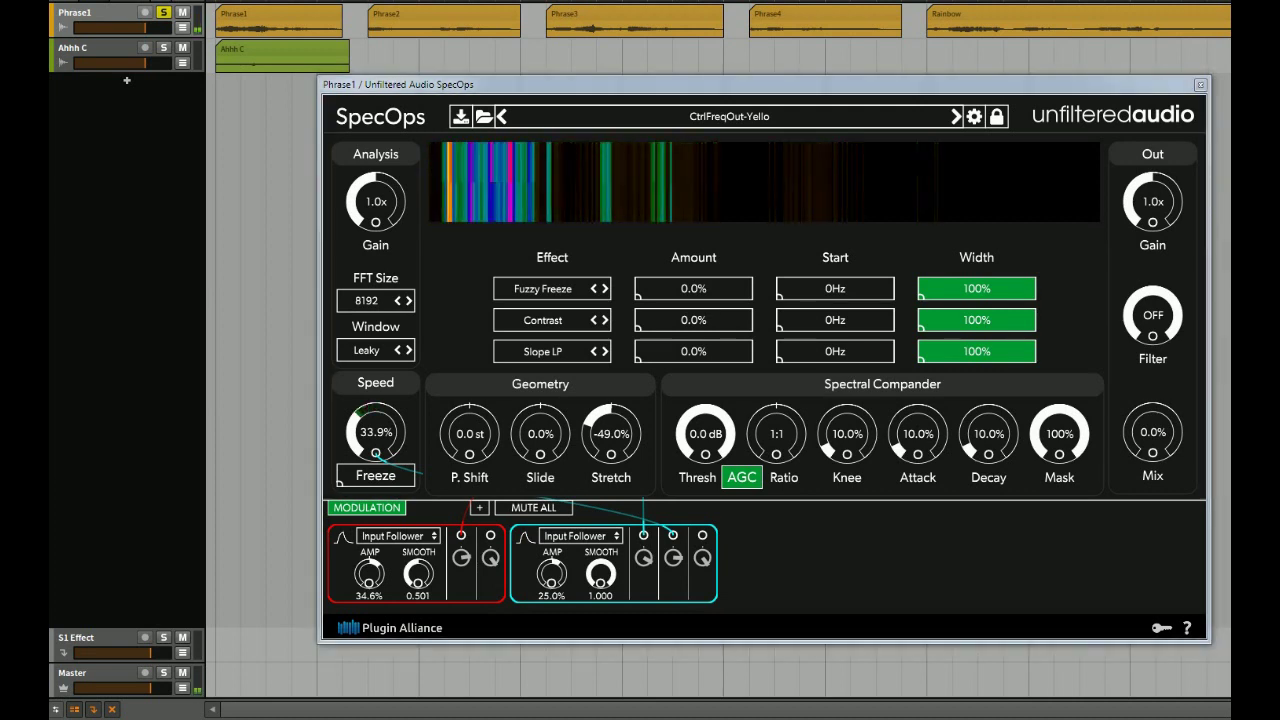
pyautogui.moveTo(1158, 440); pyautogui.dragTo(1159, 313)
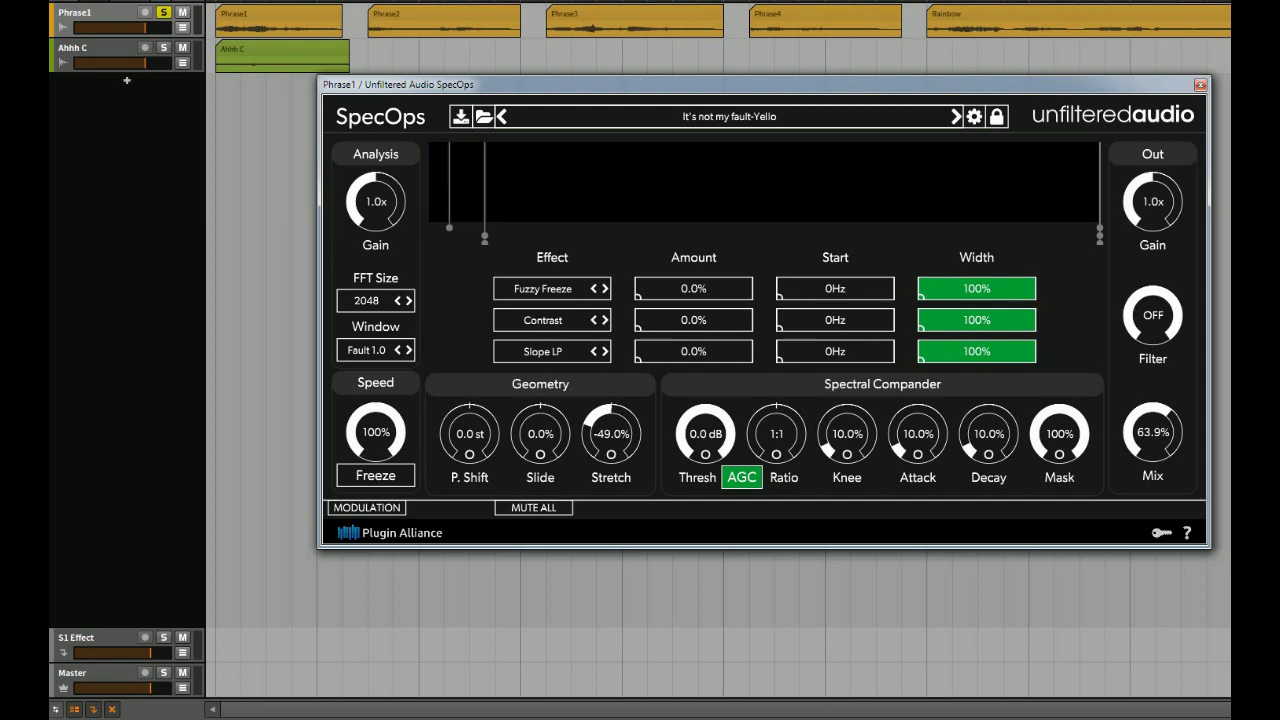
# - Play the vocal phrase through the It's not my fault-Yello preset
pyautogui.press('space')
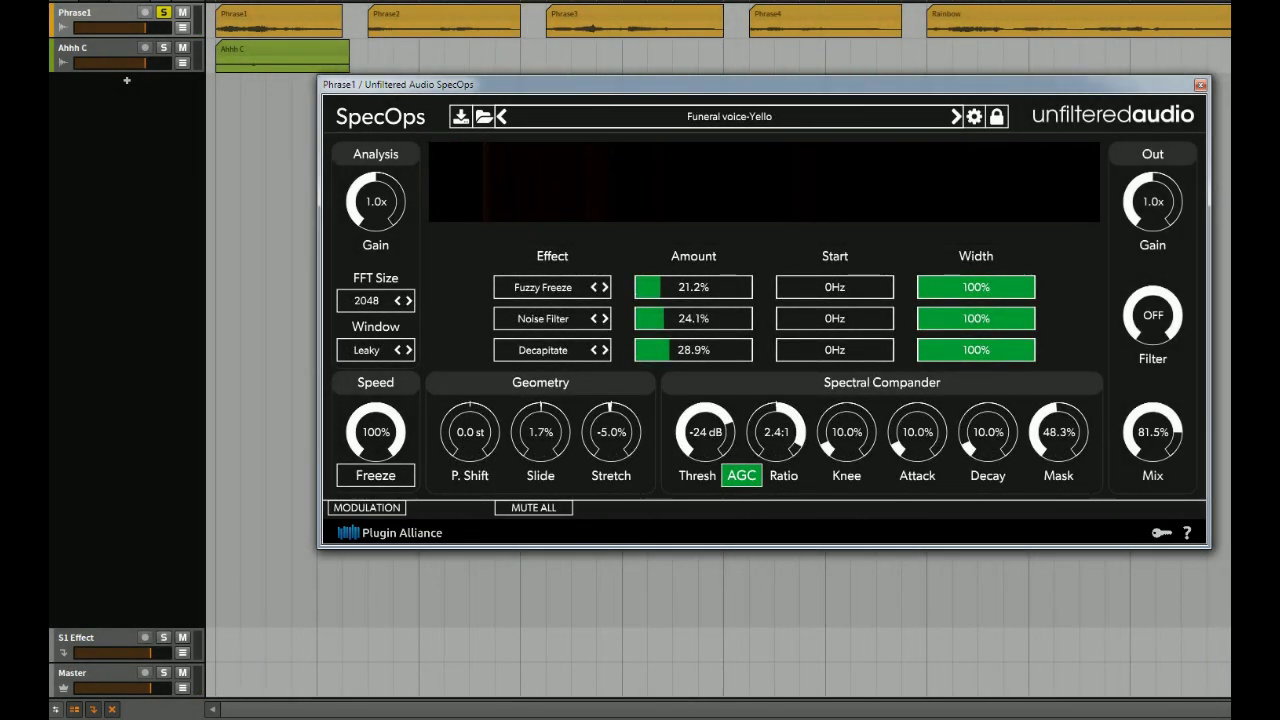
# - Play the vocal through Funeral voice-Yello, restarting playback once
pyautogui.press('space')
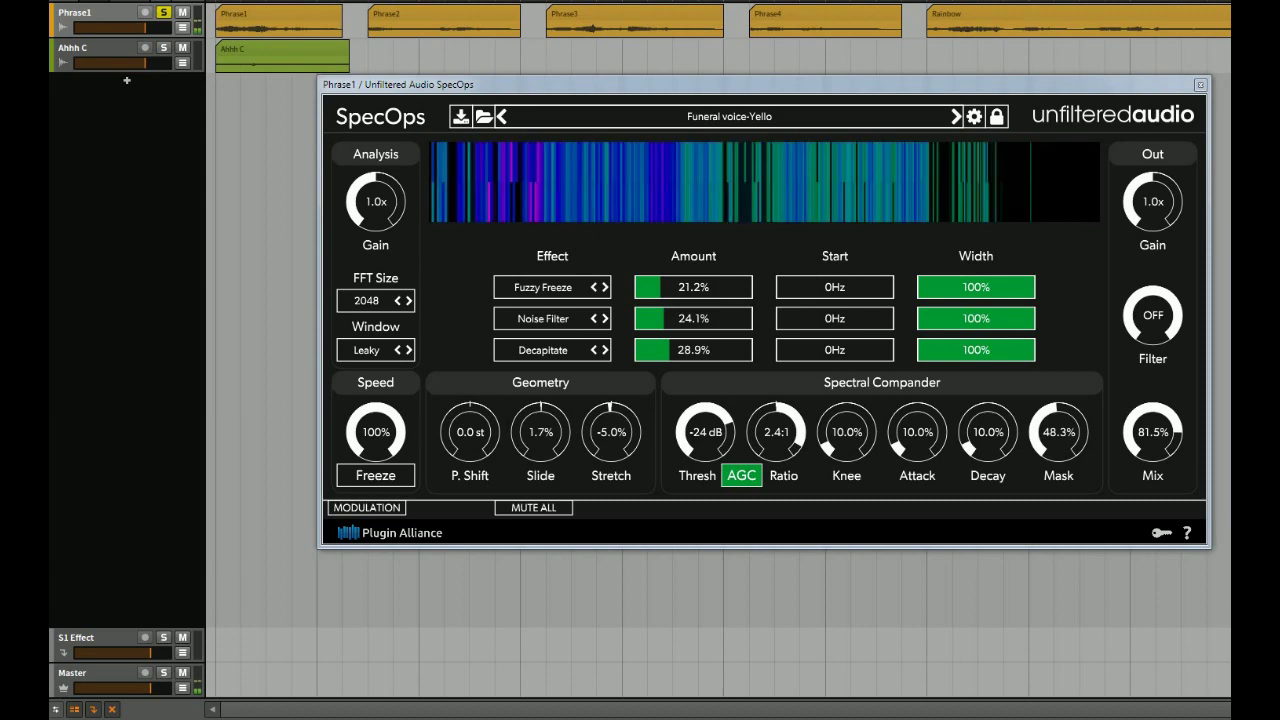
pyautogui.press('space')
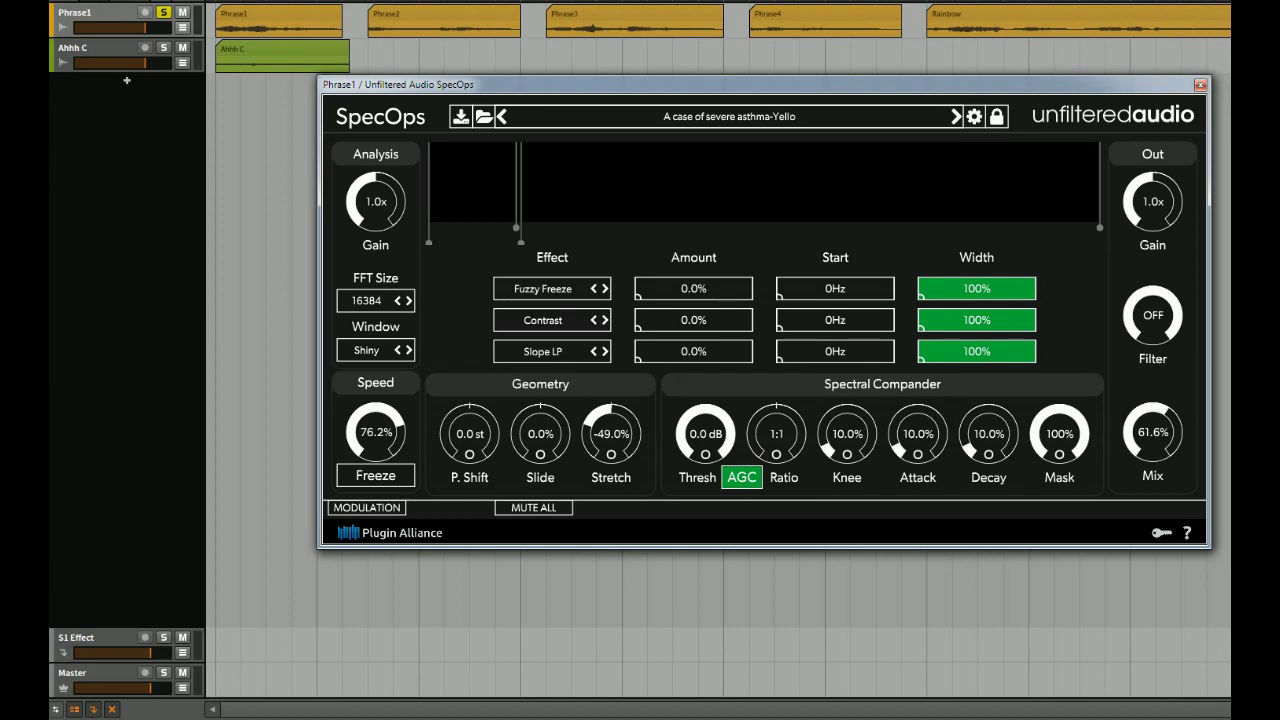
# - Play the vocal through A case of severe asthma-Yello at 61.6% mix
pyautogui.press('space')
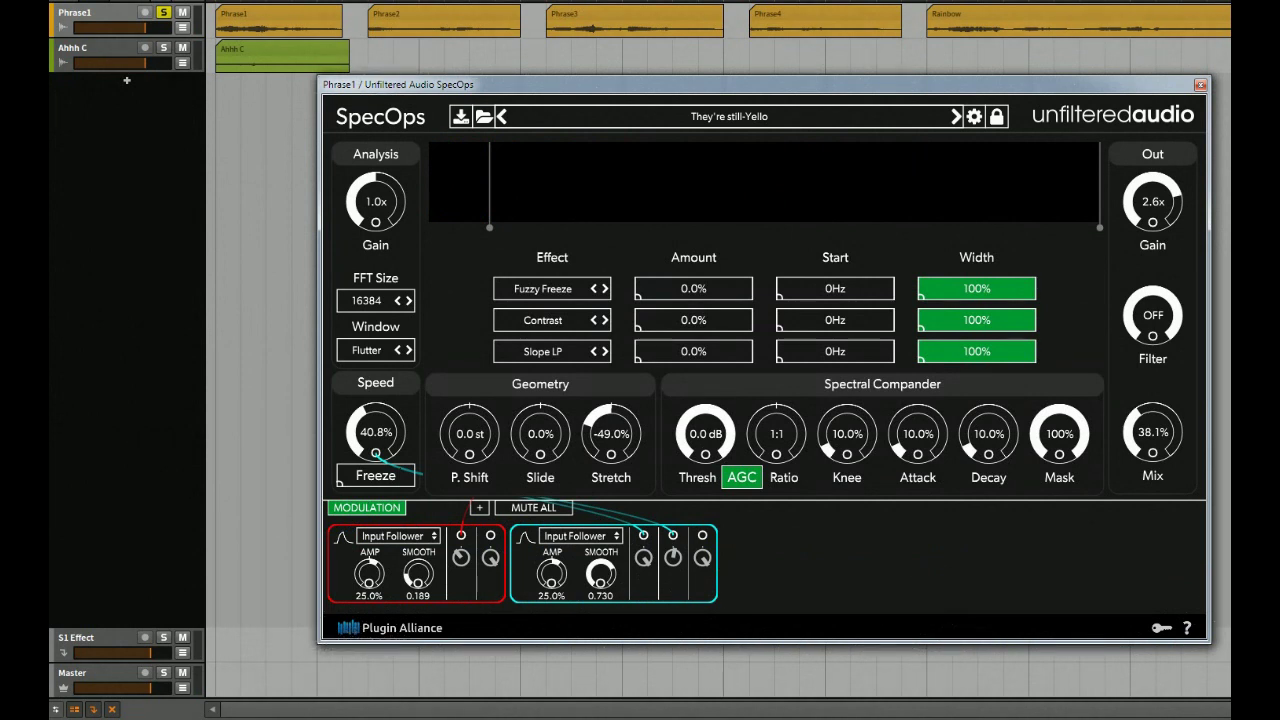
# - Play the vocal through They're still-Yello at Mix 38.1% and Speed 40.8%
pyautogui.press('space')
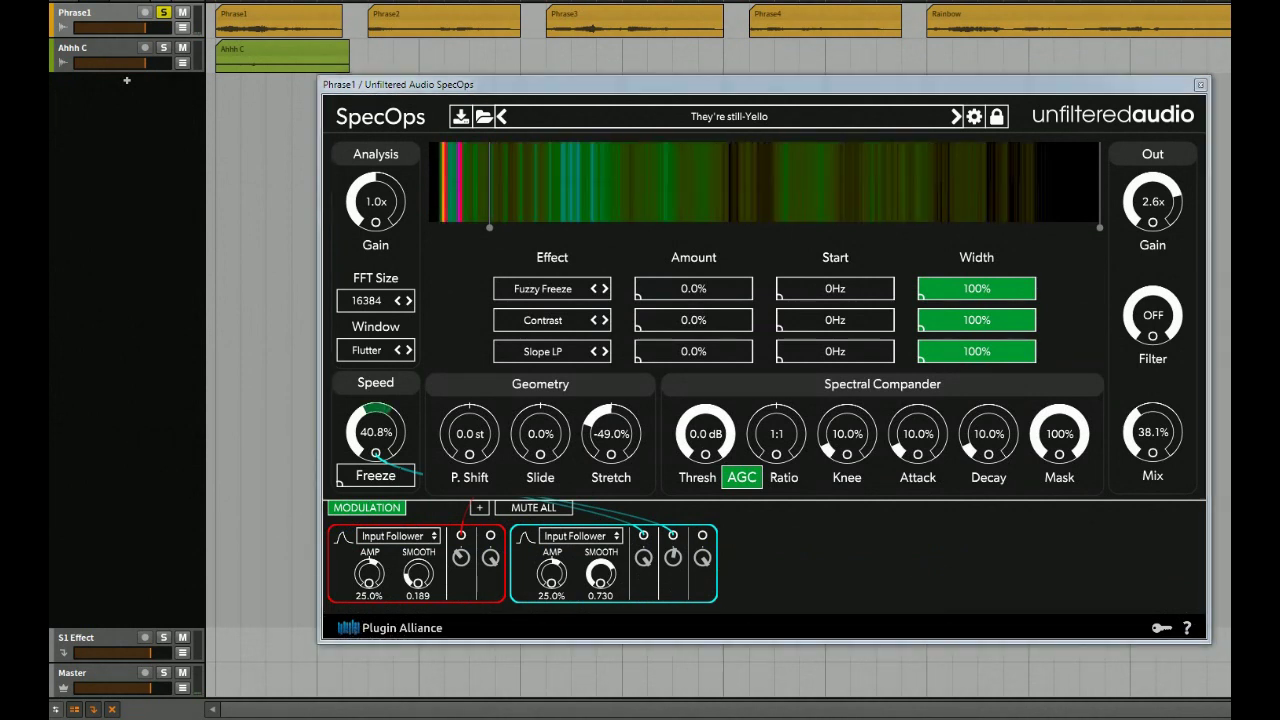